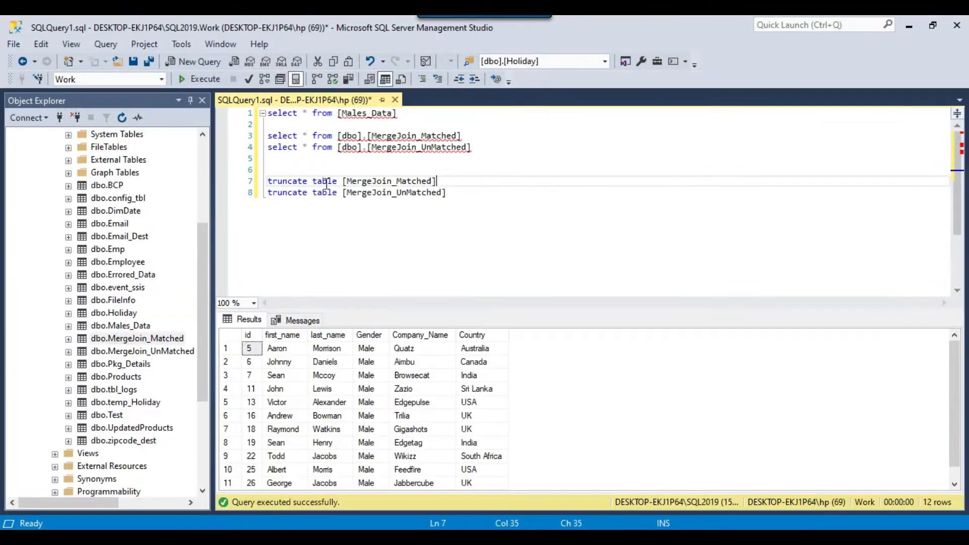
# Run the select query on the Males_Data table and examine the returned columns and rows
pyautogui.moveTo(400, 115); pyautogui.dragTo(268, 113)
pyautogui.click(199, 78)
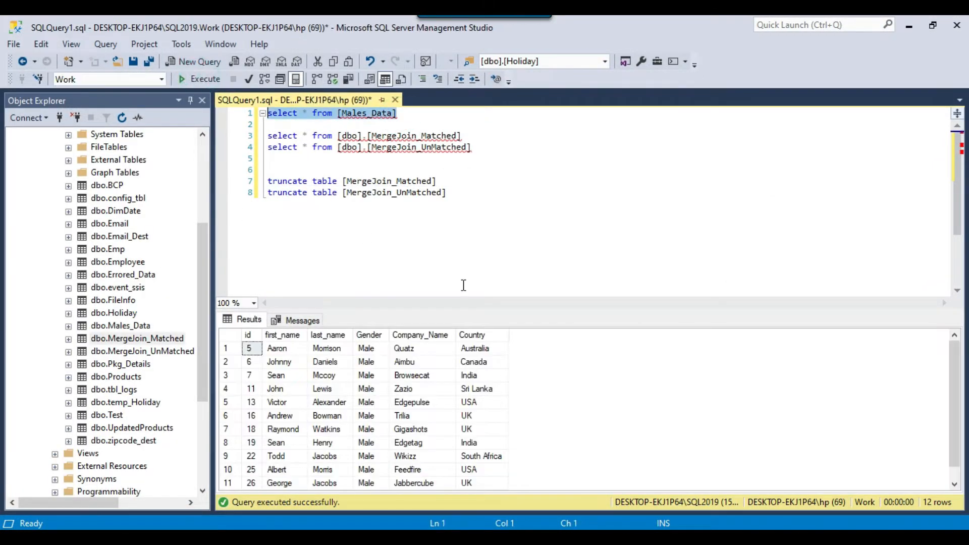
pyautogui.click(371, 429)
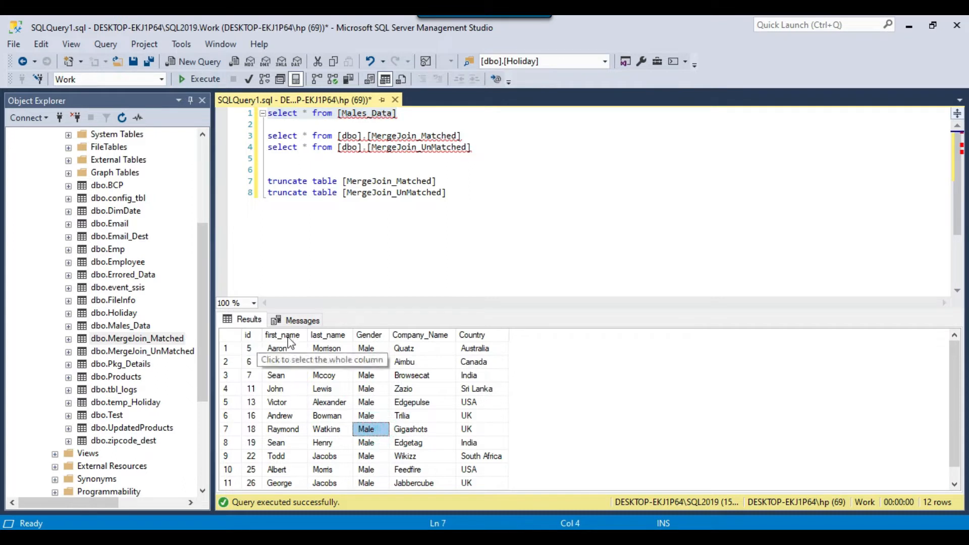
pyautogui.click(493, 336)
pyautogui.click(404, 361)
pyautogui.moveTo(252, 360); pyautogui.dragTo(465, 480)
pyautogui.scroll(1, 463, 477)
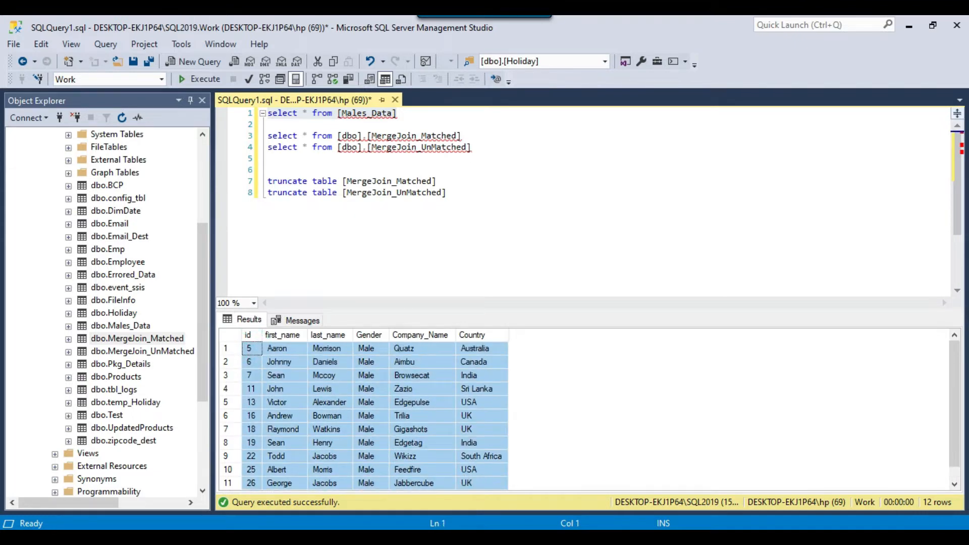
# Enlarge the results area and review all Males_Data records from the first row to the last
pyautogui.hotkey('alt', 'Tab')
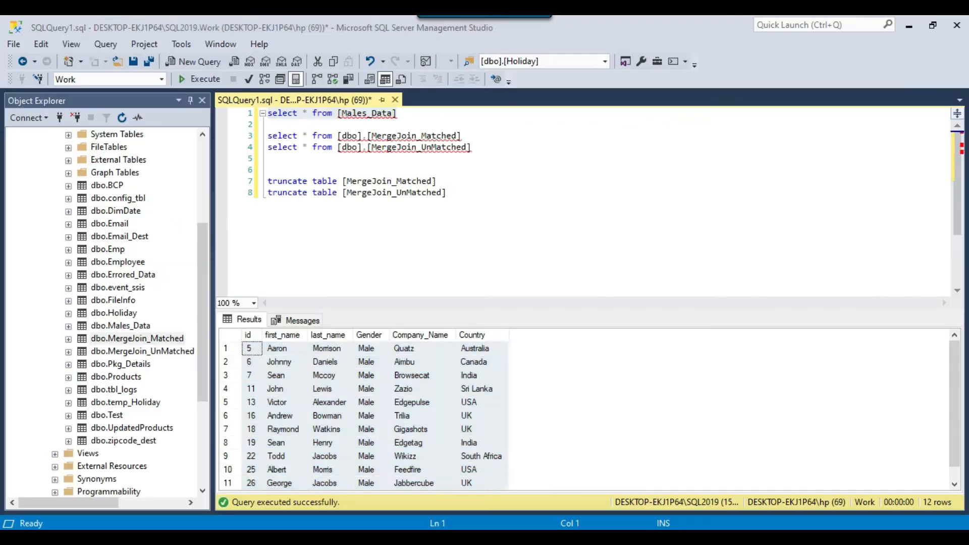
pyautogui.hotkey('ctrl', 'a')
pyautogui.click(329, 402)
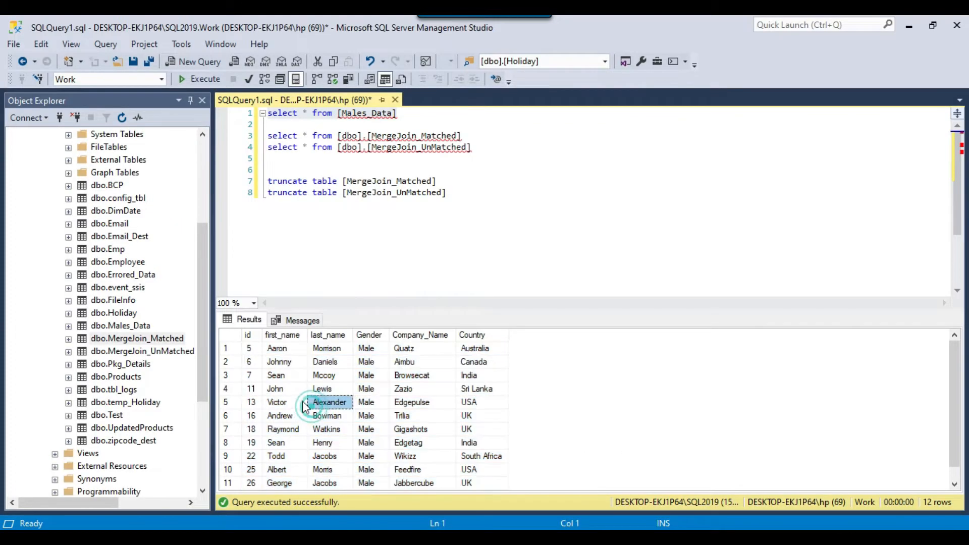
pyautogui.click(251, 362)
pyautogui.click(252, 363)
pyautogui.scroll(-1, 270, 428)
pyautogui.click(252, 483)
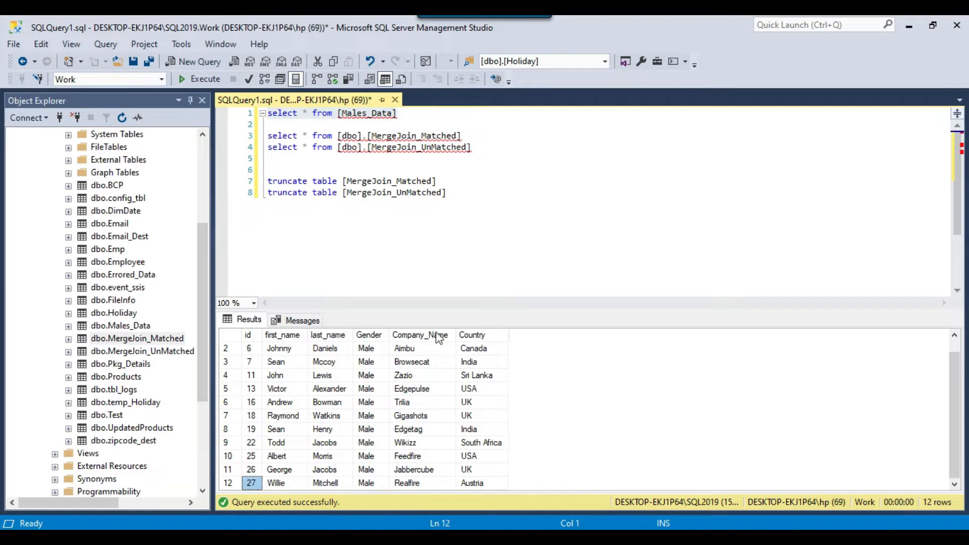
pyautogui.moveTo(448, 309); pyautogui.dragTo(451, 290)
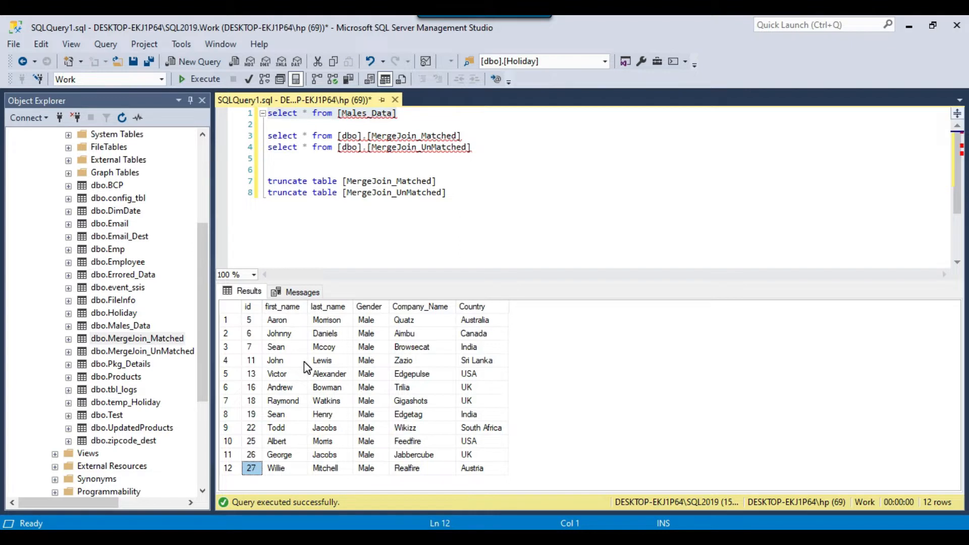
pyautogui.moveTo(254, 321); pyautogui.dragTo(488, 472)
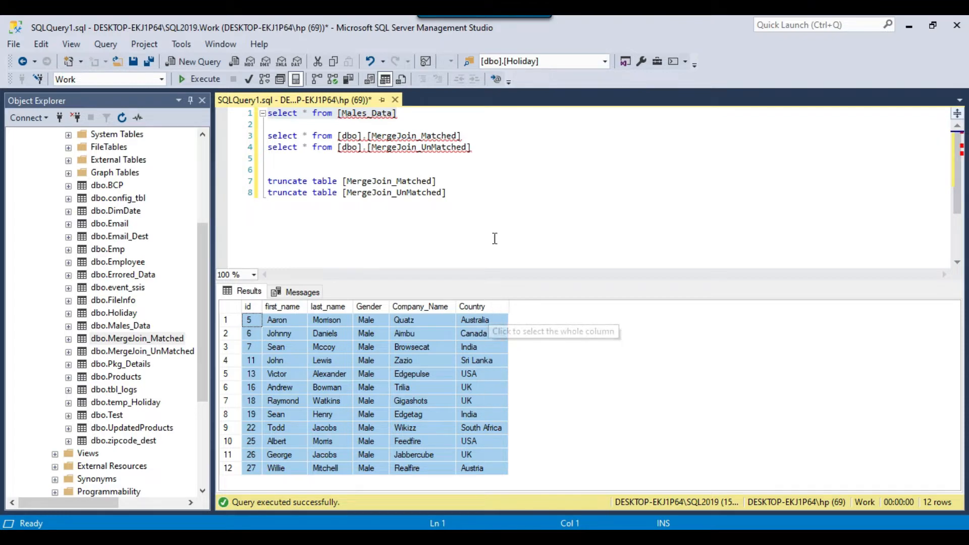
# Run the select queries on MergeJoin_Matched and MergeJoin_UnMatched one after the other to check both tables' contents
pyautogui.moveTo(472, 137); pyautogui.dragTo(260, 137)
pyautogui.click(196, 80)
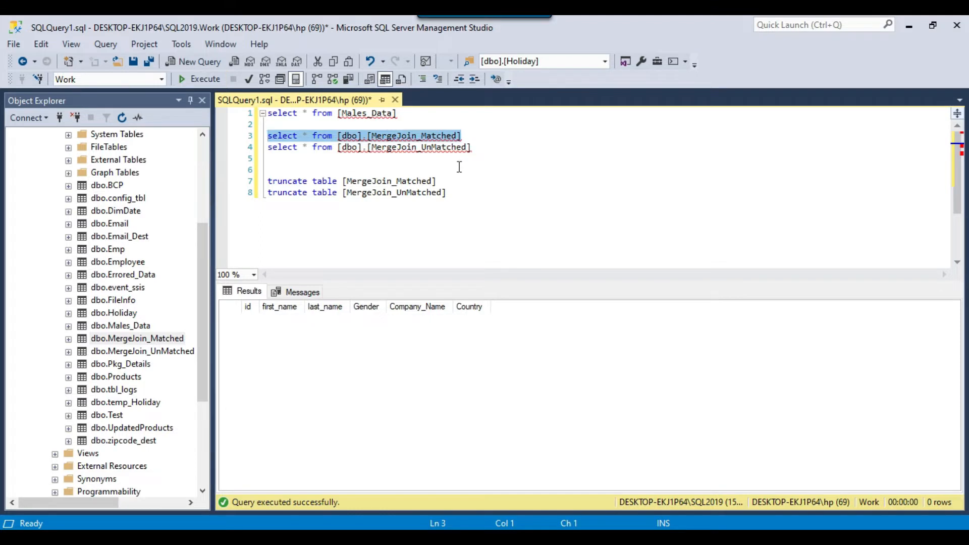
pyautogui.moveTo(482, 146); pyautogui.dragTo(261, 151)
pyautogui.click(202, 79)
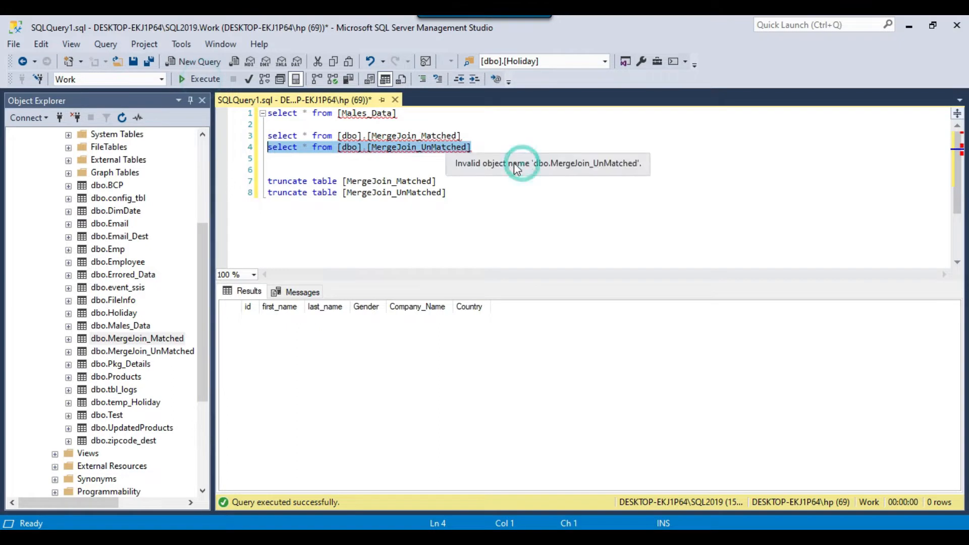
pyautogui.click(508, 225)
# Rerun the Males_Data query and check the TestData_1.CSV file in the D:\Files folder
pyautogui.moveTo(419, 116); pyautogui.dragTo(266, 114)
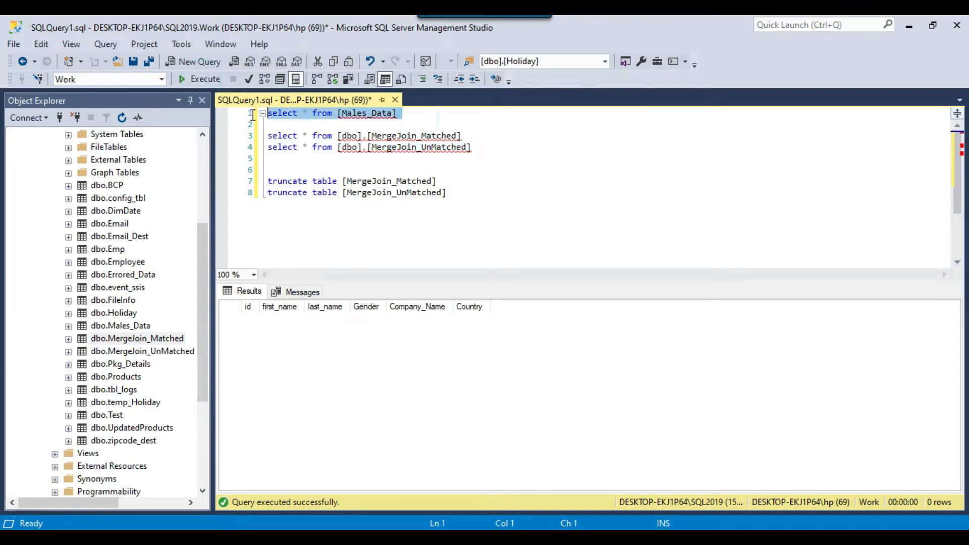
pyautogui.click(202, 79)
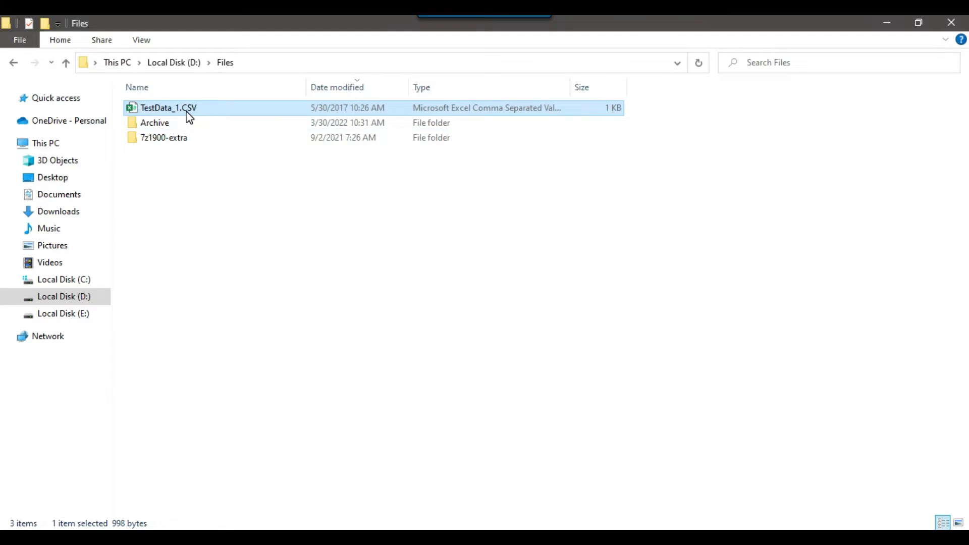
pyautogui.click(298, 202)
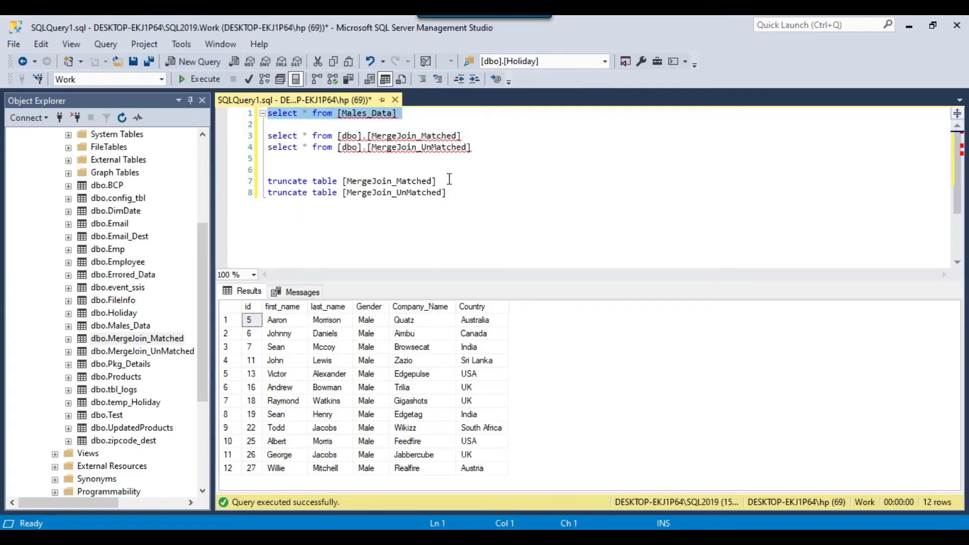
# Review the two MergeJoin queries and the Males_Data ids and names, view TestData_1.CSV in TextPad, and close it
pyautogui.click(473, 151)
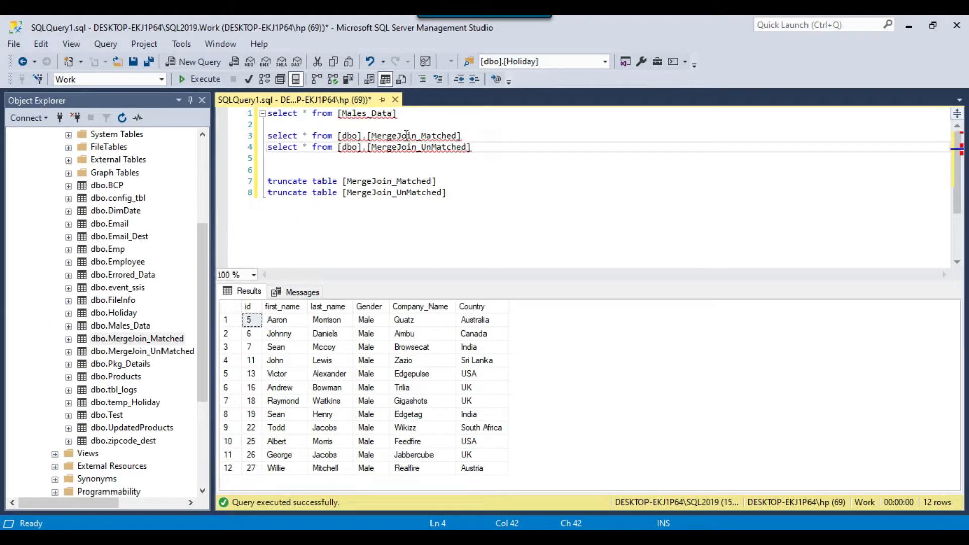
pyautogui.moveTo(474, 148); pyautogui.dragTo(267, 135)
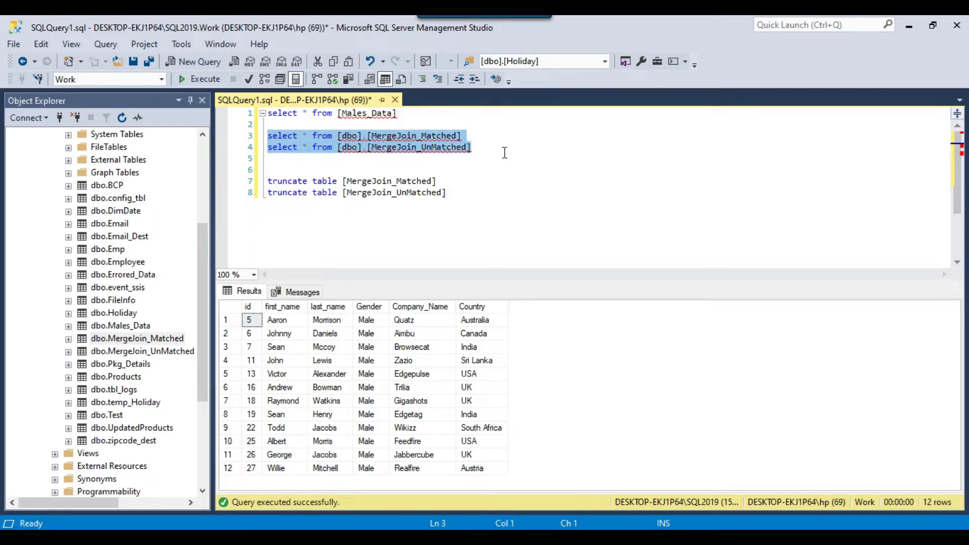
pyautogui.moveTo(251, 347); pyautogui.dragTo(263, 392)
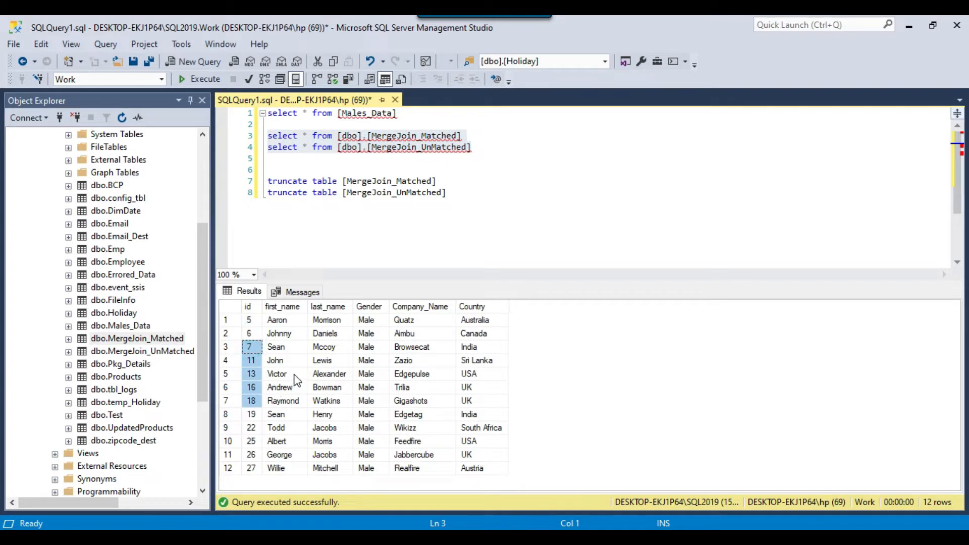
pyautogui.click(295, 325)
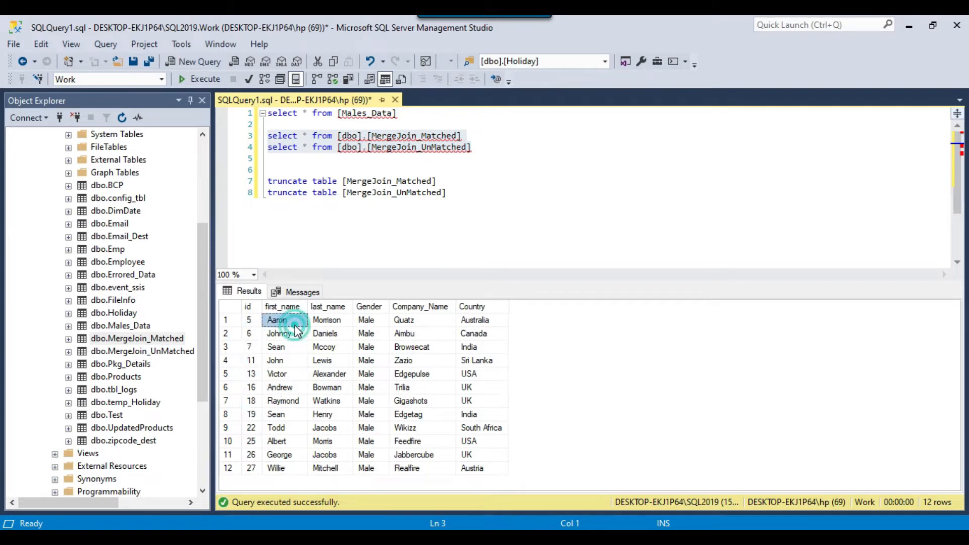
pyautogui.moveTo(297, 331); pyautogui.dragTo(299, 334)
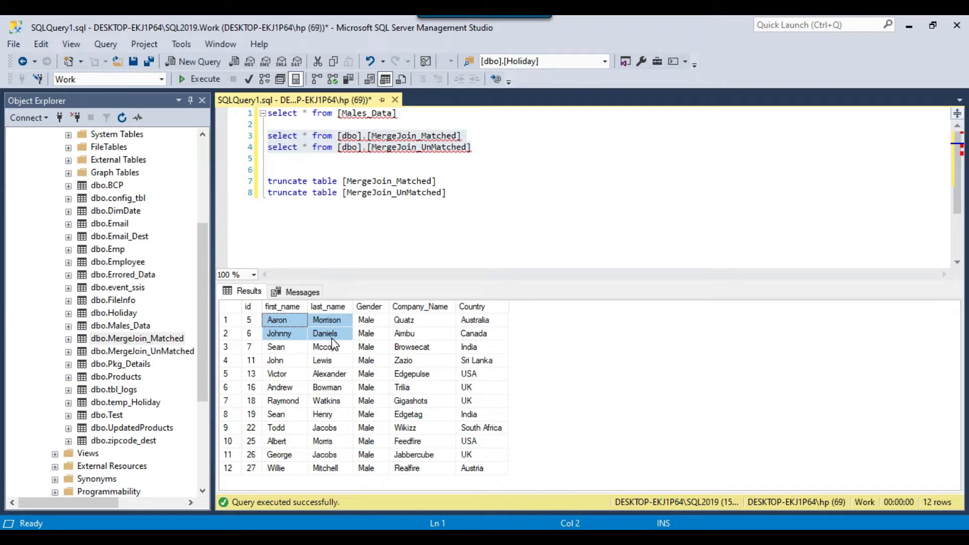
pyautogui.moveTo(251, 321); pyautogui.dragTo(254, 388)
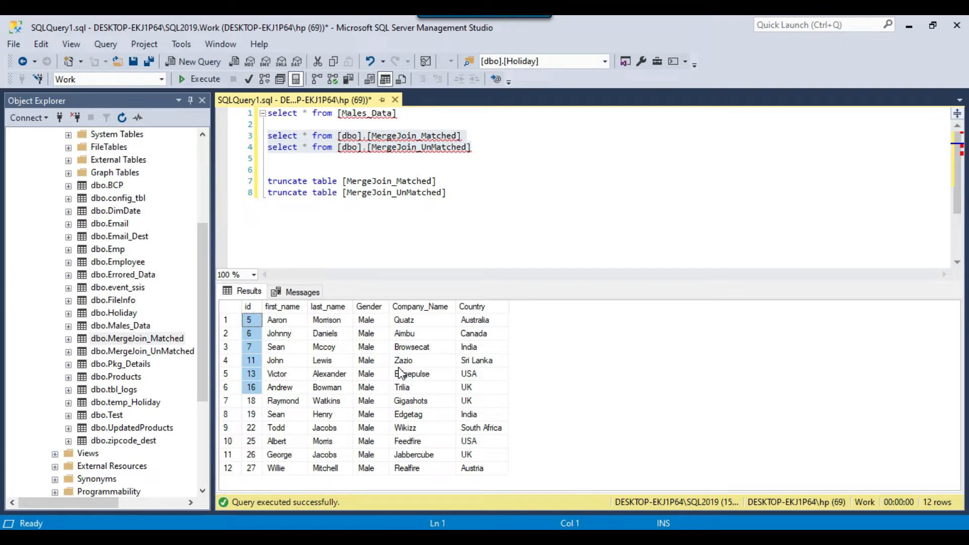
pyautogui.hotkey('alt', 'Tab')
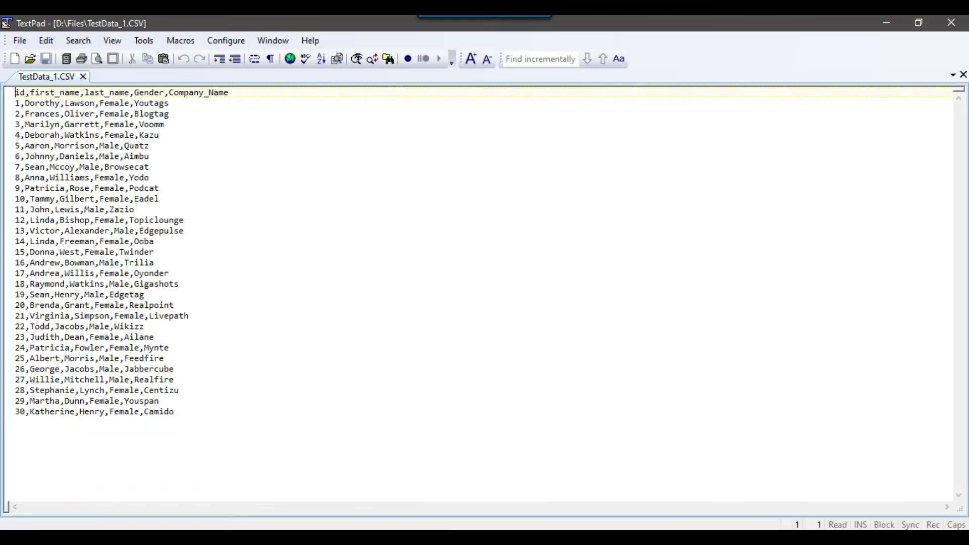
pyautogui.click(951, 23)
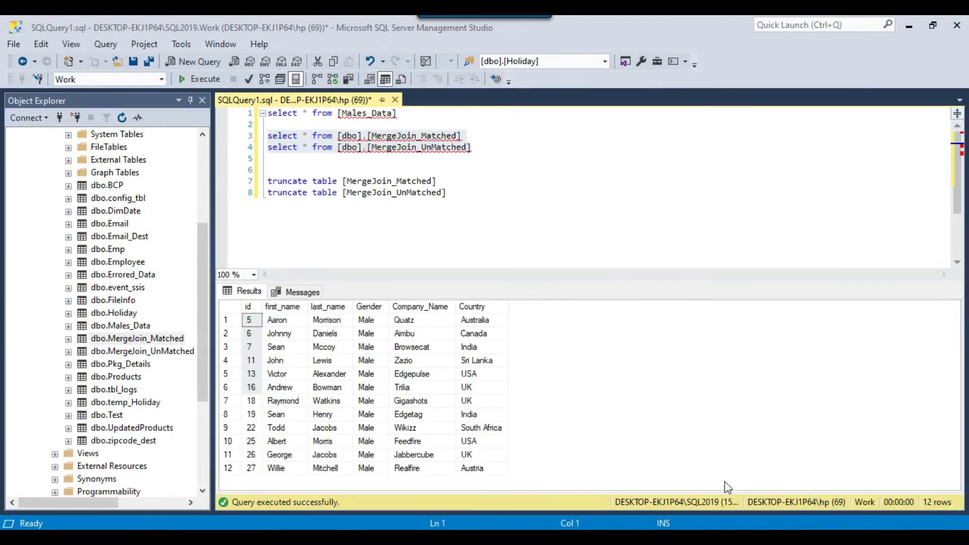
# Switch to the SSIS project in Visual Studio, add a Data Flow Task to the control flow and open it
pyautogui.hotkey('alt', 'Tab')
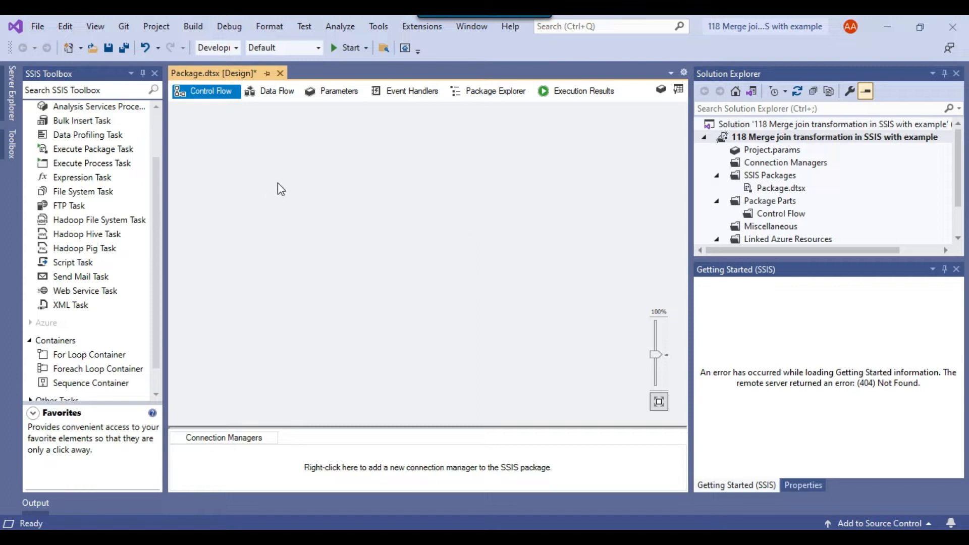
pyautogui.scroll(2, 98, 187)
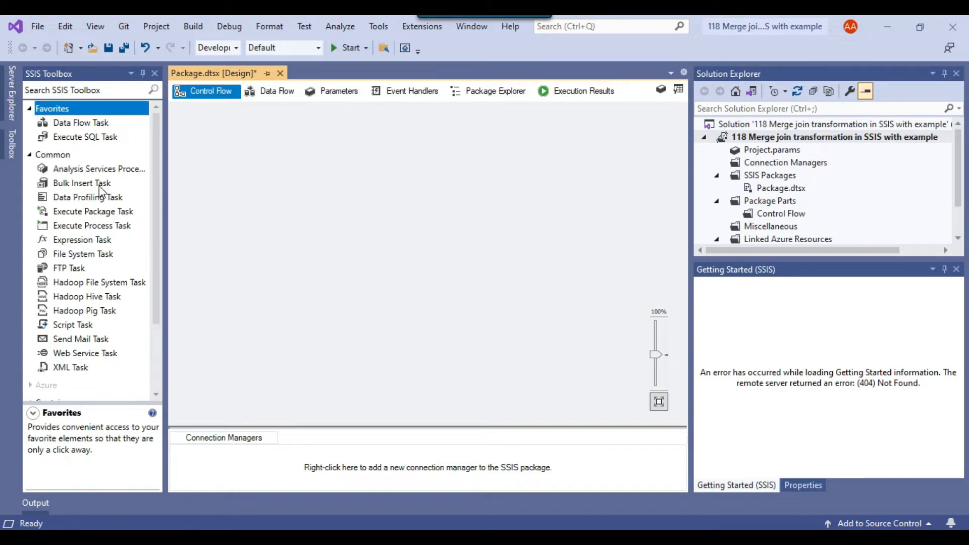
pyautogui.click(85, 125)
pyautogui.moveTo(86, 127); pyautogui.dragTo(360, 156)
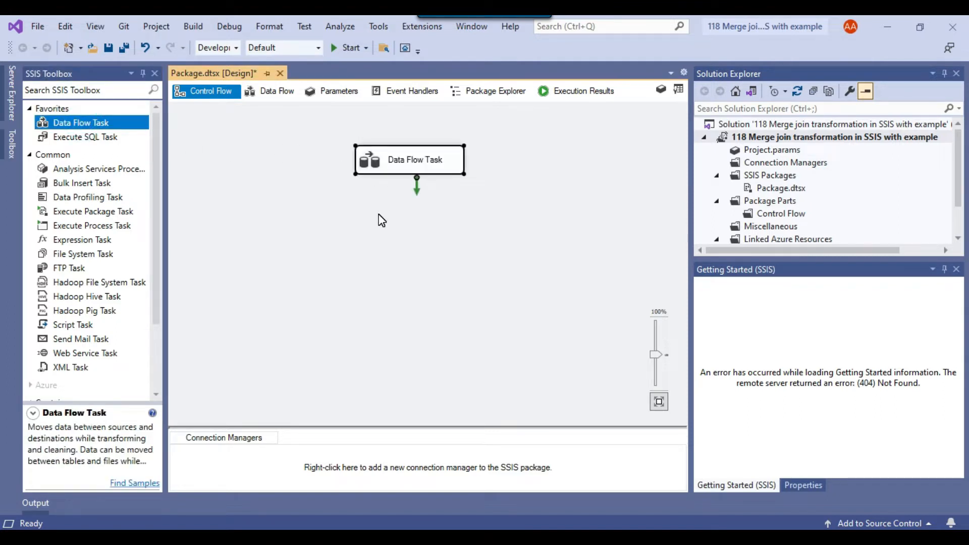
pyautogui.click(380, 165)
pyautogui.doubleClick(380, 166)
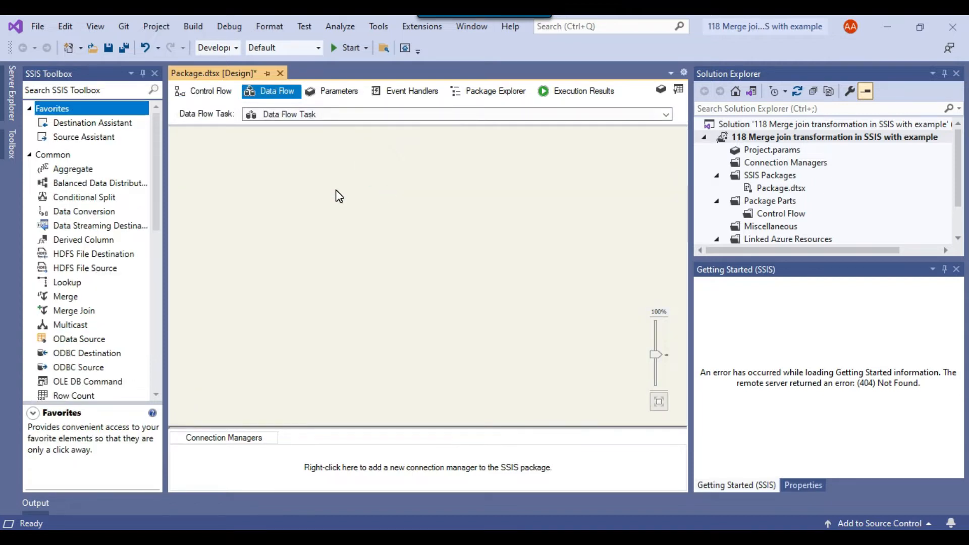
# Add a Flat File Source to the data flow and open its editor
pyautogui.scroll(-4, 83, 280)
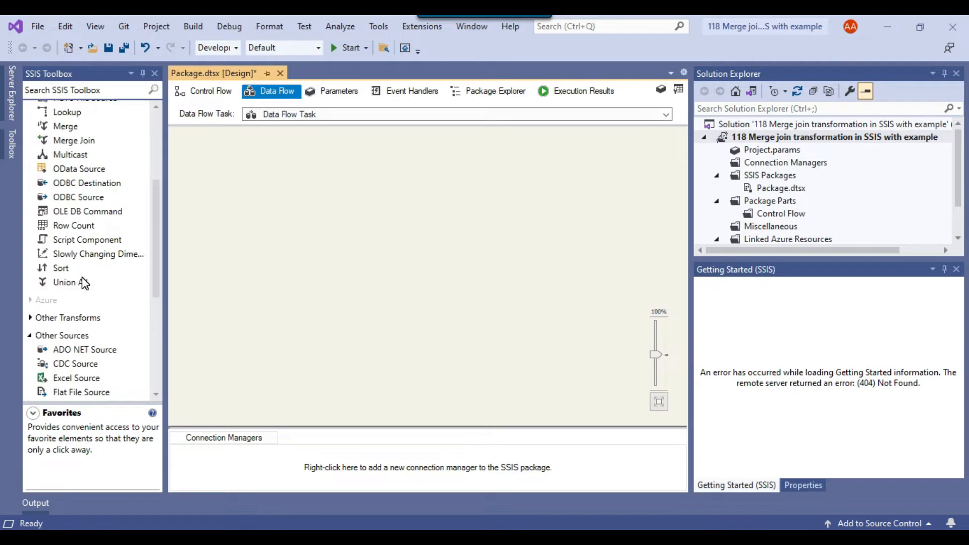
pyautogui.scroll(-4, 90, 297)
pyautogui.moveTo(94, 223); pyautogui.dragTo(250, 155)
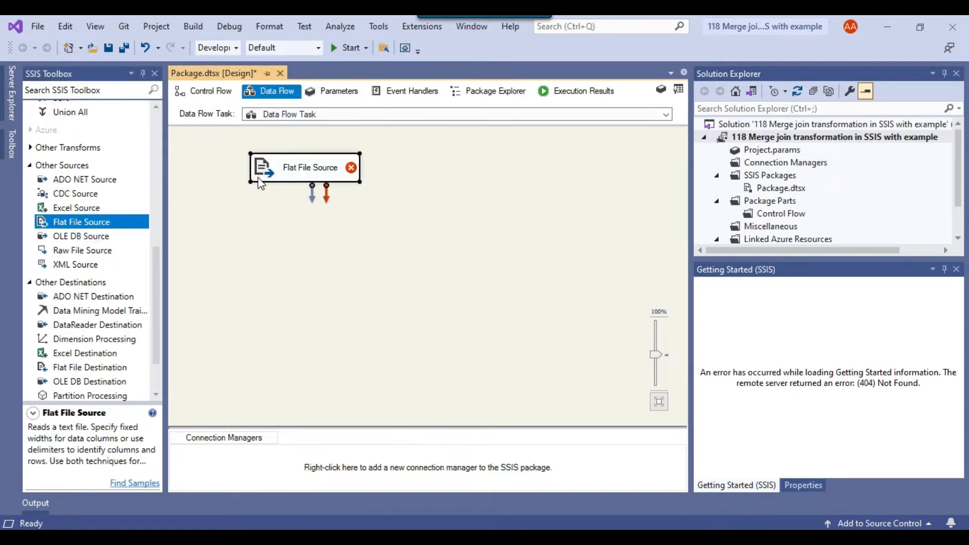
pyautogui.rightClick(286, 166)
pyautogui.click(305, 177)
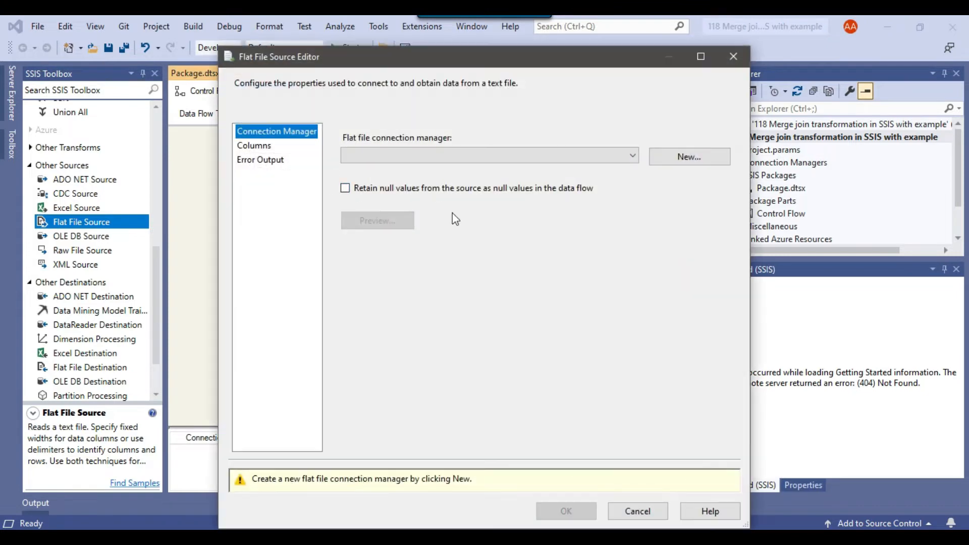
# Create a flat file connection manager named "flat file" that points to TestData_1.CSV in D:\Files
pyautogui.click(699, 159)
pyautogui.write('flat file')
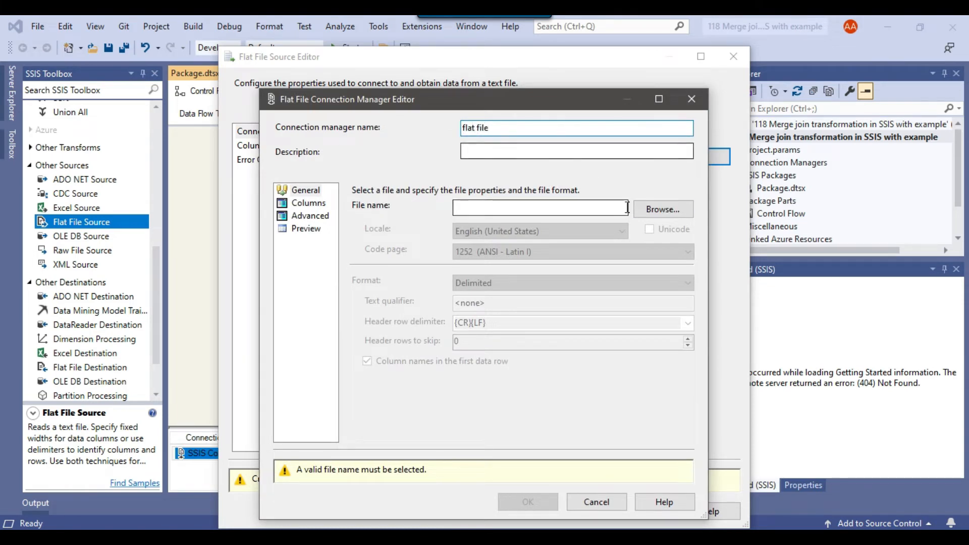
pyautogui.click(663, 210)
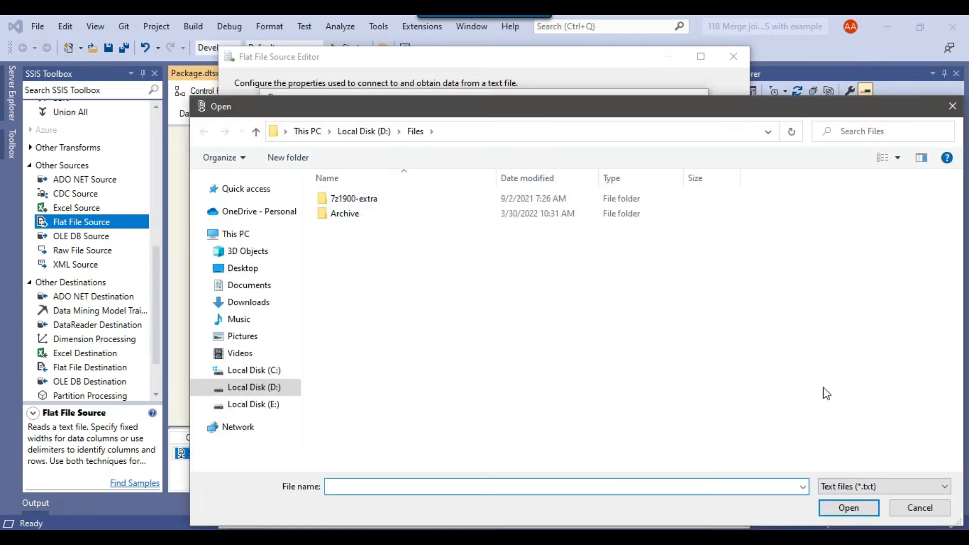
pyautogui.click(865, 486)
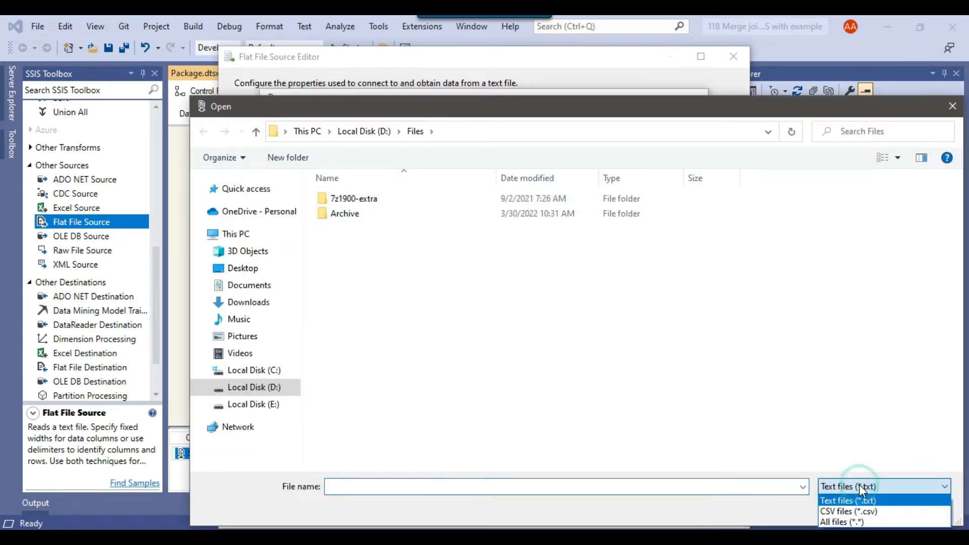
pyautogui.click(861, 511)
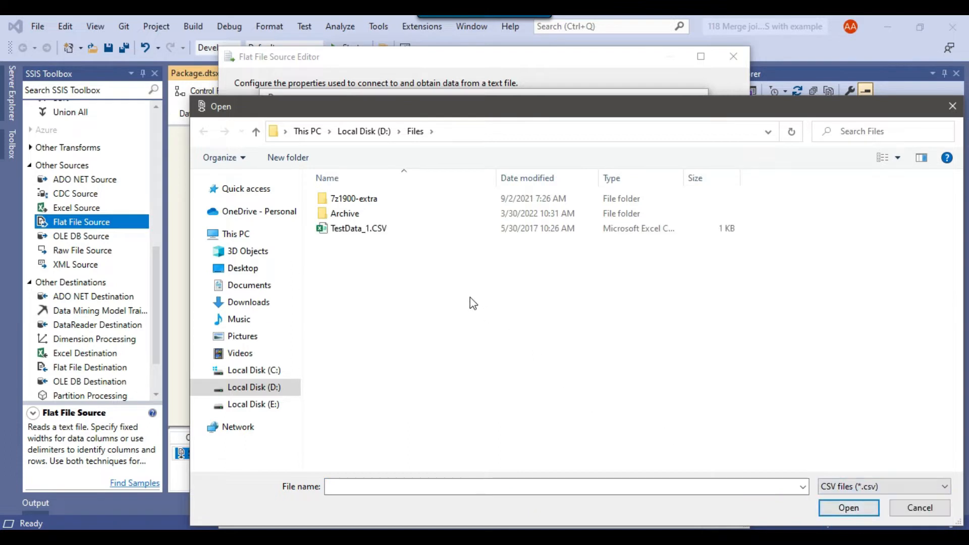
pyautogui.click(354, 229)
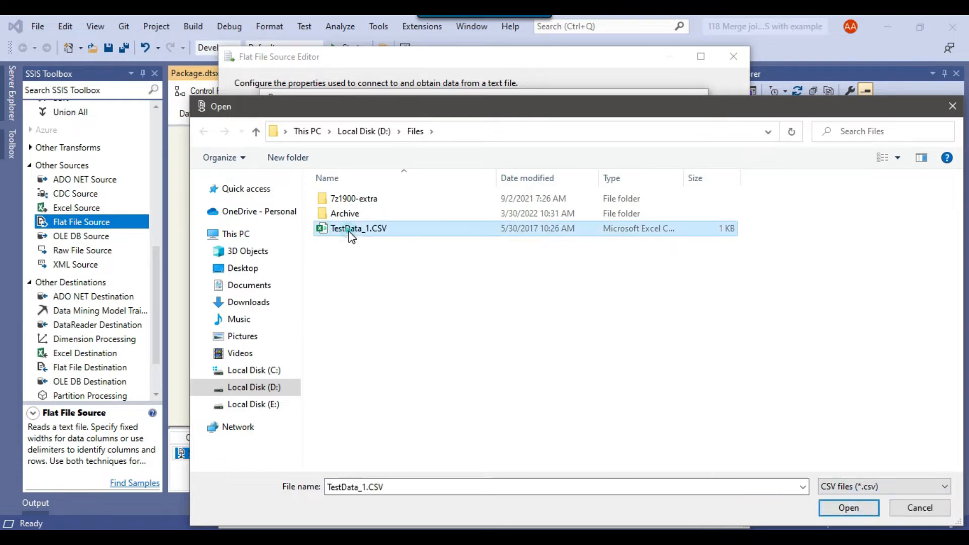
pyautogui.click(849, 508)
# Preview the CSV data in the connection manager and confirm both the connection and the Flat File Source settings
pyautogui.click(306, 229)
pyautogui.moveTo(504, 409); pyautogui.dragTo(450, 404)
pyautogui.click(531, 470)
pyautogui.click(567, 485)
# Add an OLE DB Source beside the Flat File Source in the data flow and open its editor
pyautogui.moveTo(93, 238); pyautogui.dragTo(327, 201)
pyautogui.moveTo(431, 161); pyautogui.dragTo(455, 173)
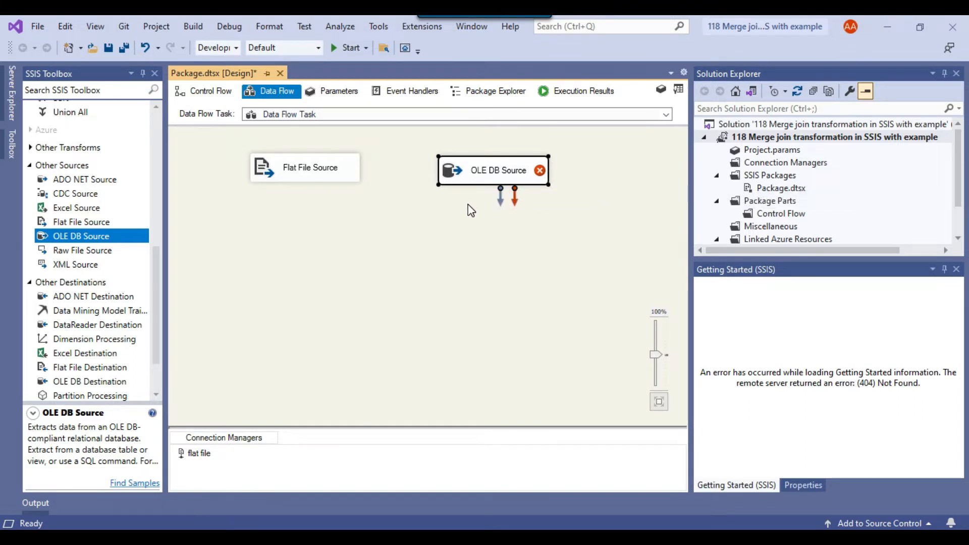
pyautogui.rightClick(463, 170)
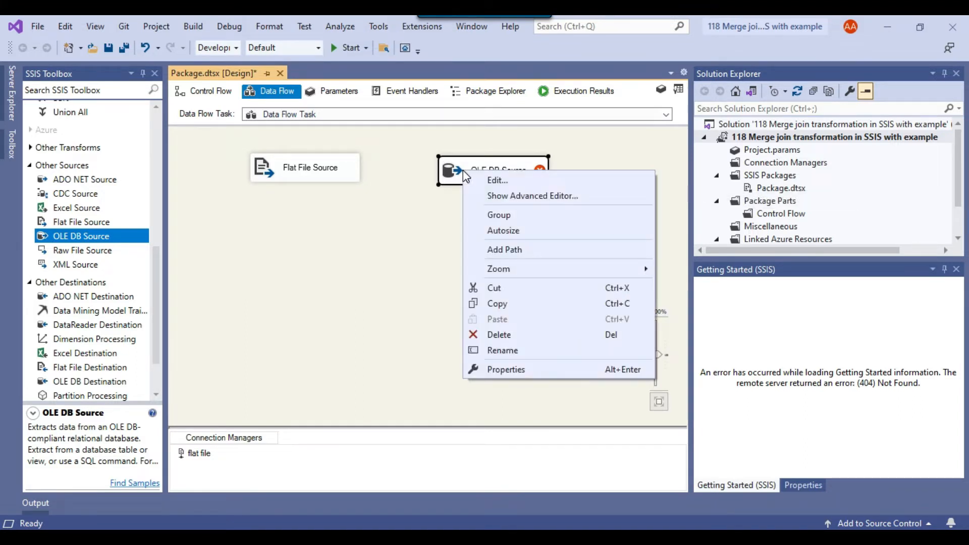
pyautogui.click(494, 182)
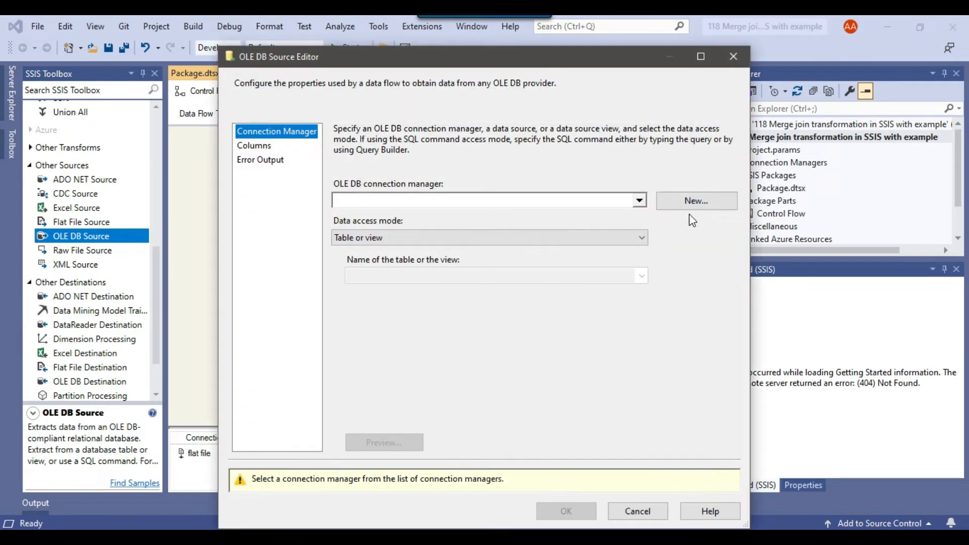
# Create the source's OLE DB connection manager from the existing data connection DESKTOP-EKJ1P64\SQL2019.Work
pyautogui.click(691, 201)
pyautogui.click(378, 269)
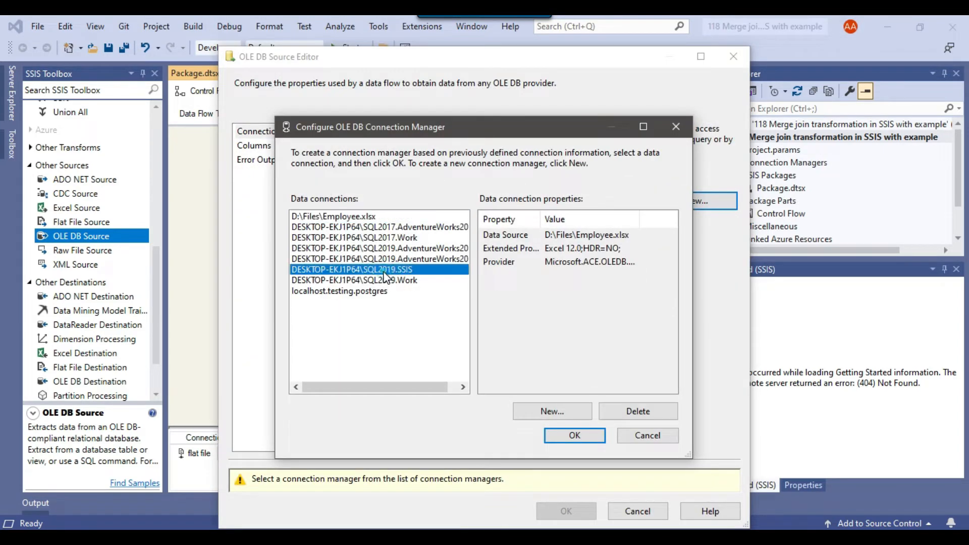
pyautogui.click(387, 280)
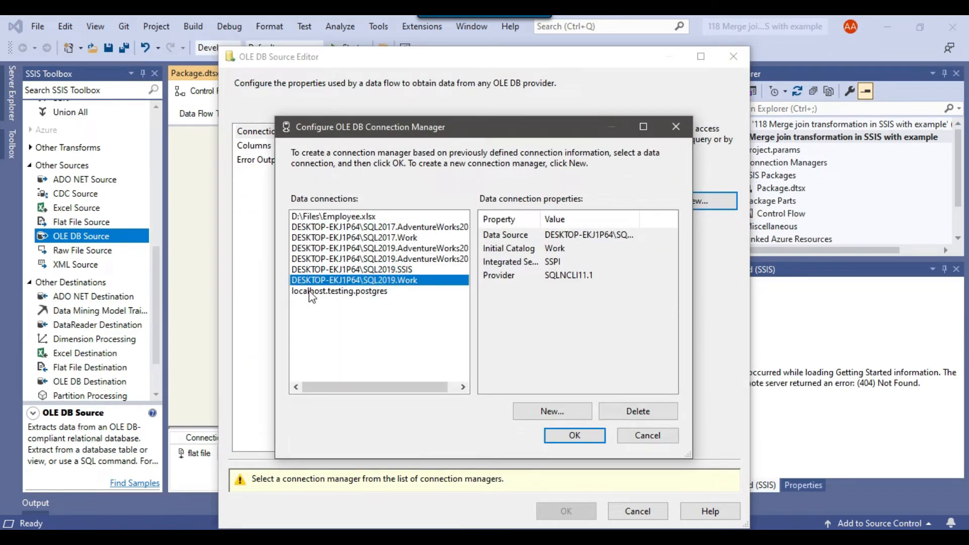
pyautogui.click(585, 436)
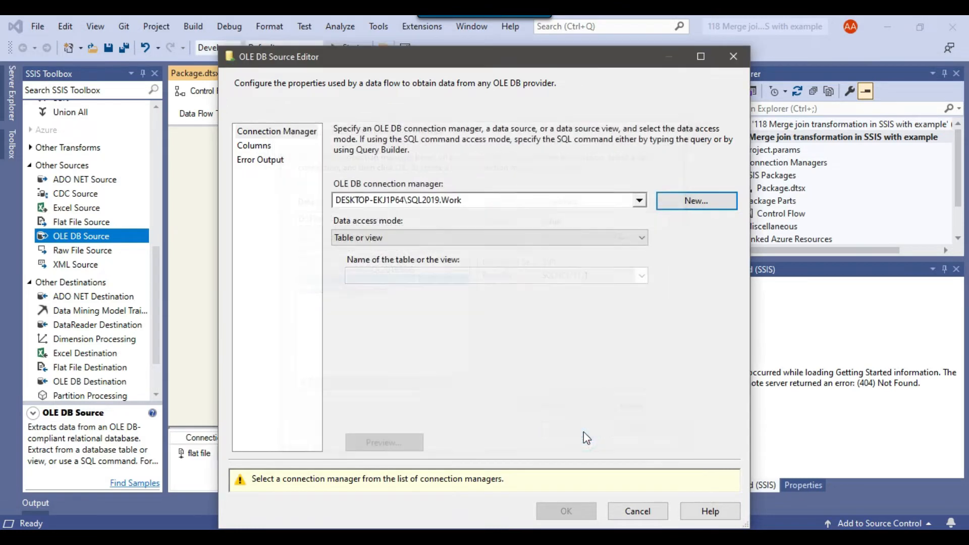
# Set the data access mode to SQL command and enter the query "select * from [Males_Data]", copied from SQL Server Management Studio
pyautogui.click(404, 242)
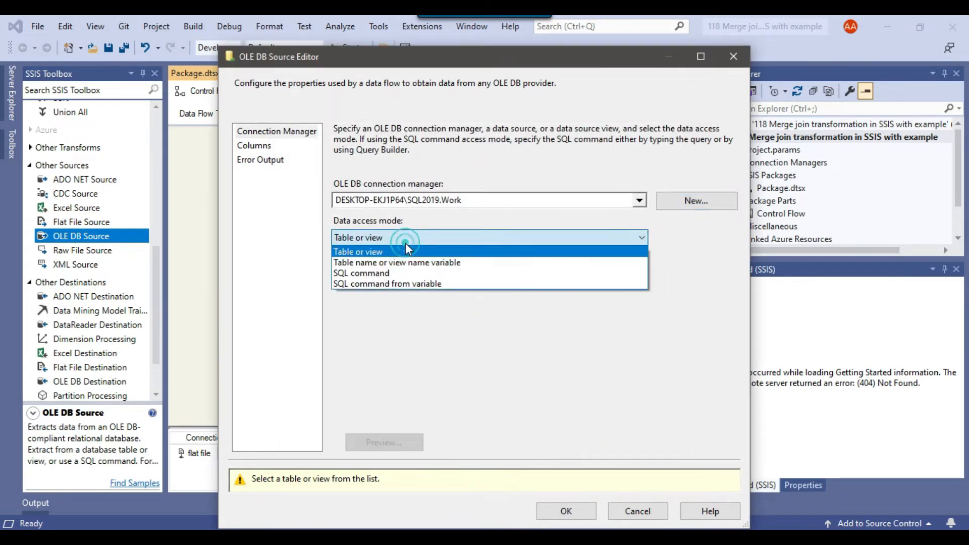
pyautogui.click(390, 273)
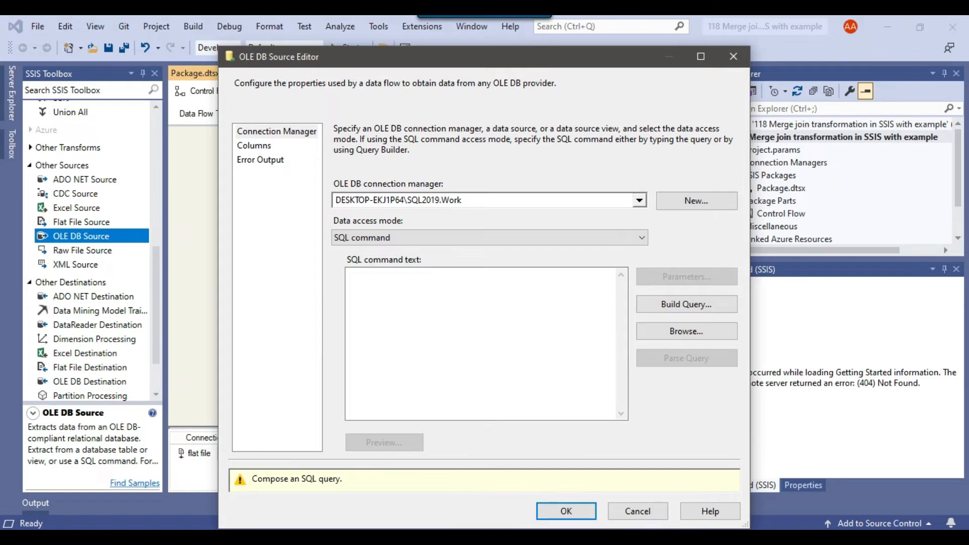
pyautogui.hotkey('alt', 'Tab')
pyautogui.moveTo(410, 114); pyautogui.dragTo(265, 113)
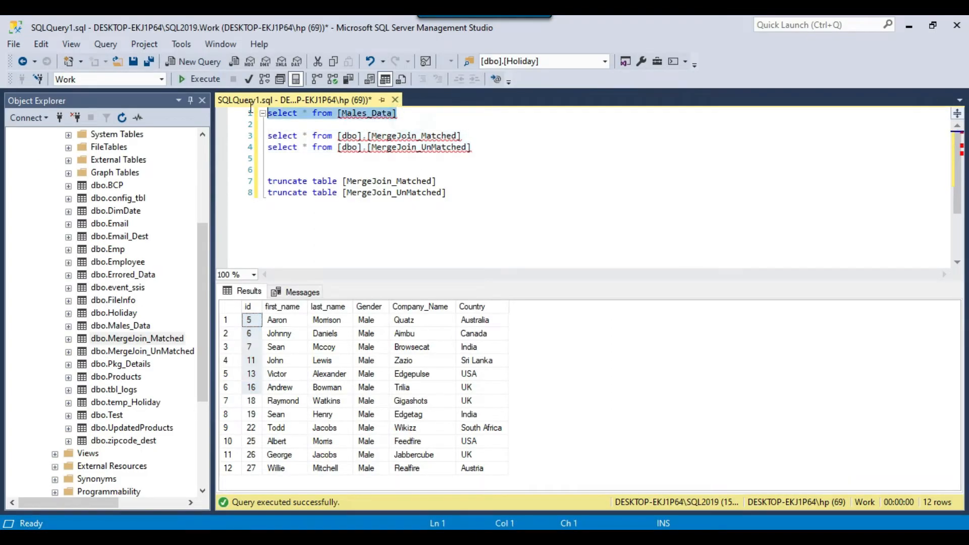
pyautogui.click(217, 85)
pyautogui.rightClick(380, 114)
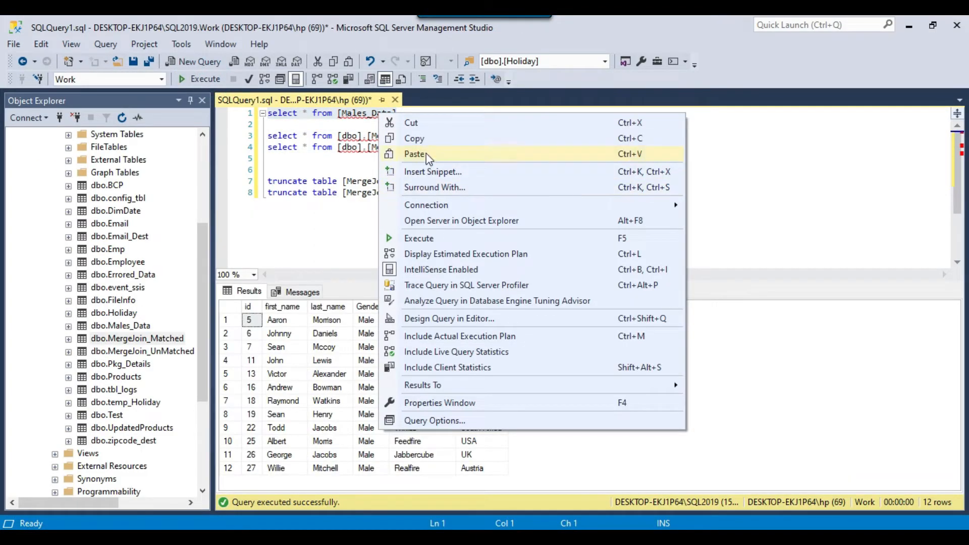
pyautogui.click(426, 140)
pyautogui.hotkey('alt', 'Tab')
pyautogui.rightClick(583, 332)
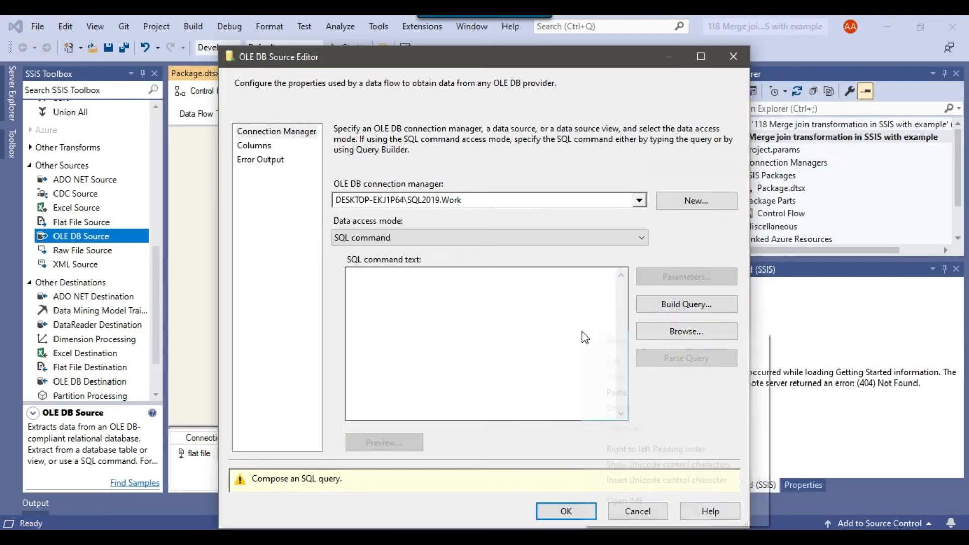
pyautogui.click(619, 392)
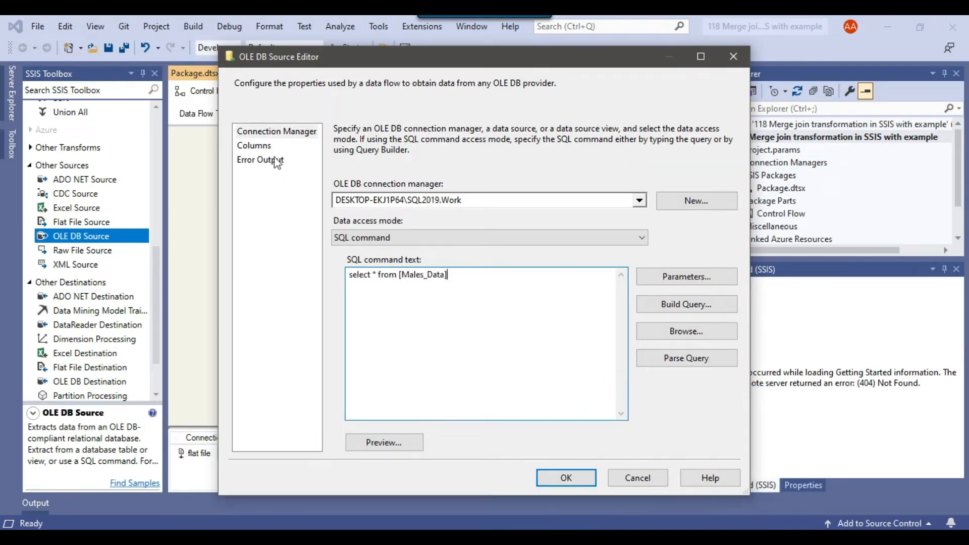
# Review the output columns of the OLE DB Source from id to Country and confirm the source settings
pyautogui.click(257, 146)
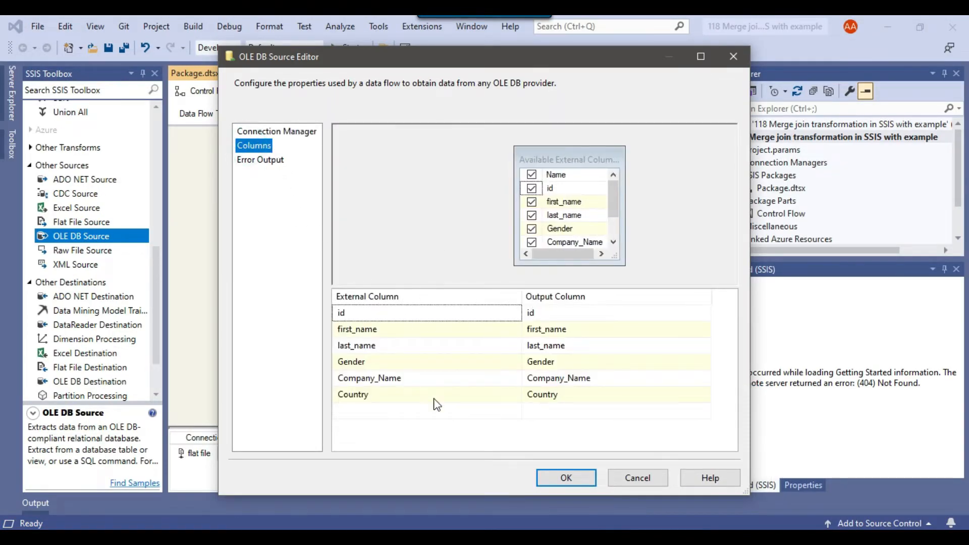
pyautogui.click(601, 396)
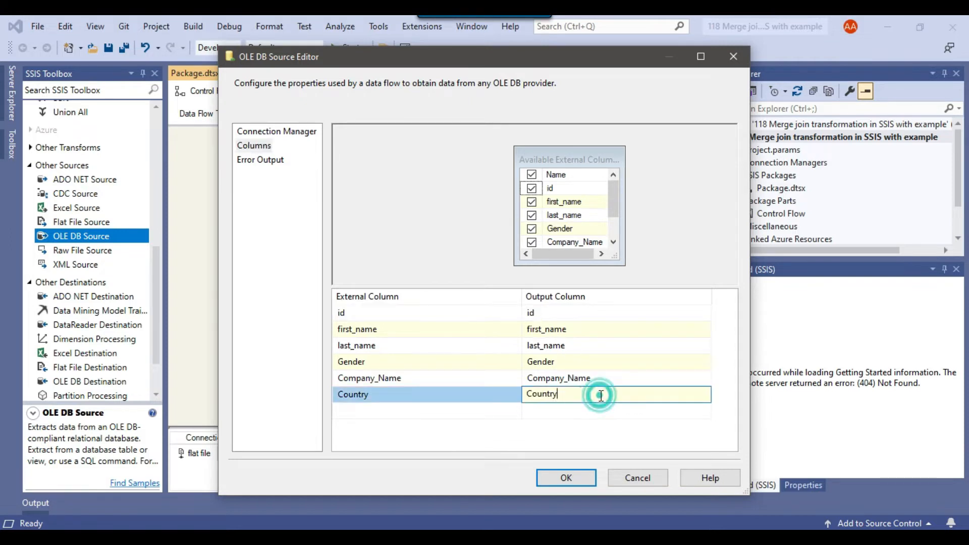
pyautogui.click(601, 380)
pyautogui.click(600, 362)
pyautogui.click(599, 345)
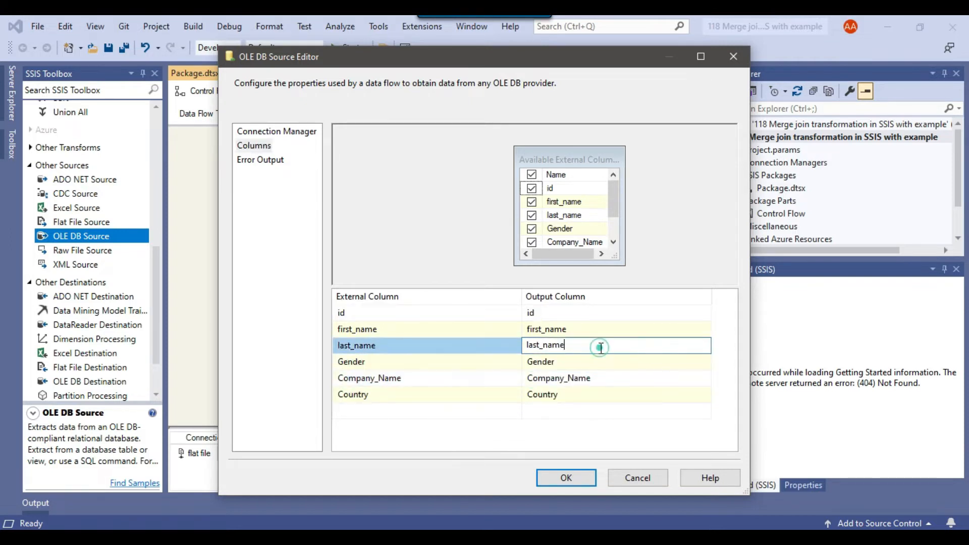
pyautogui.click(598, 329)
pyautogui.click(597, 312)
pyautogui.click(597, 395)
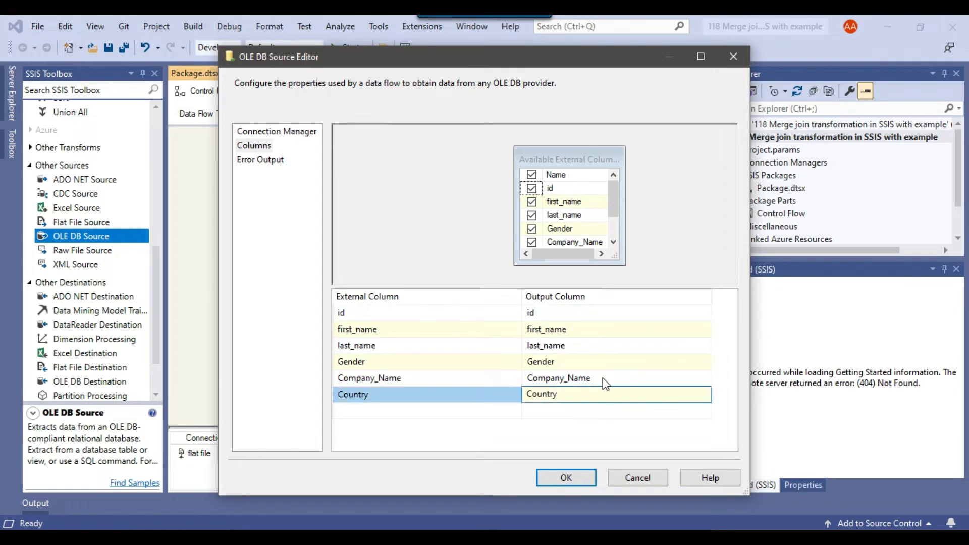
pyautogui.click(580, 479)
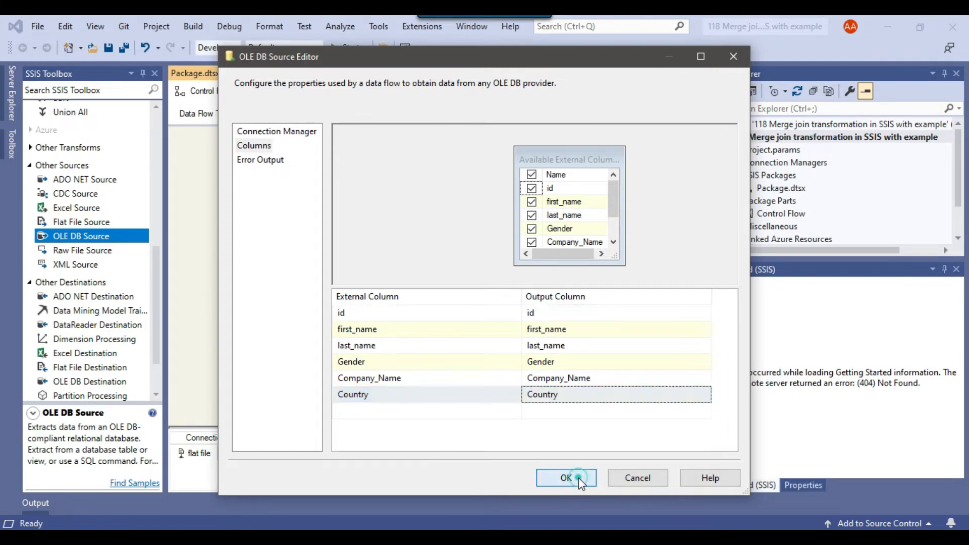
# Add two Sort transformations to the data flow, one below the Flat File Source and one below the OLE DB Source
pyautogui.scroll(4, 88, 304)
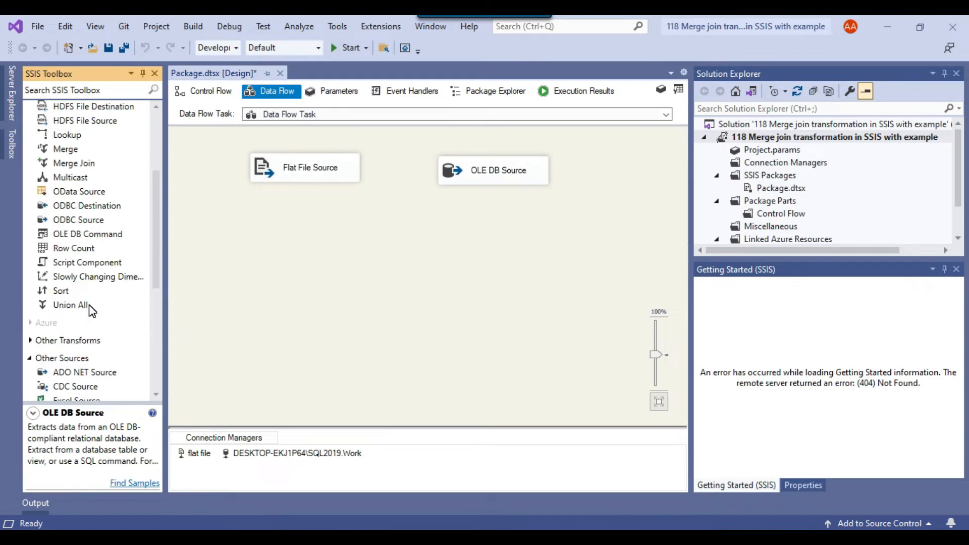
pyautogui.moveTo(68, 379); pyautogui.dragTo(254, 226)
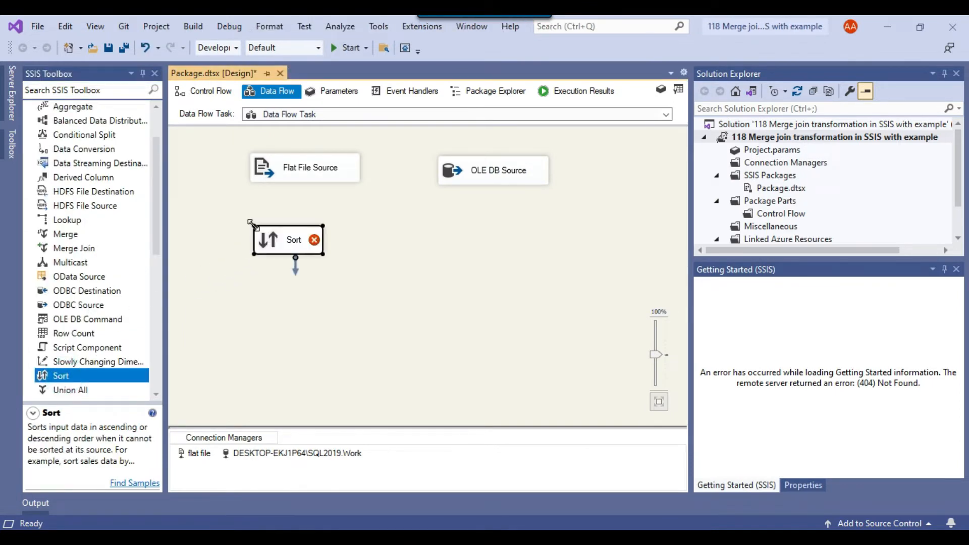
pyautogui.moveTo(60, 377); pyautogui.dragTo(462, 219)
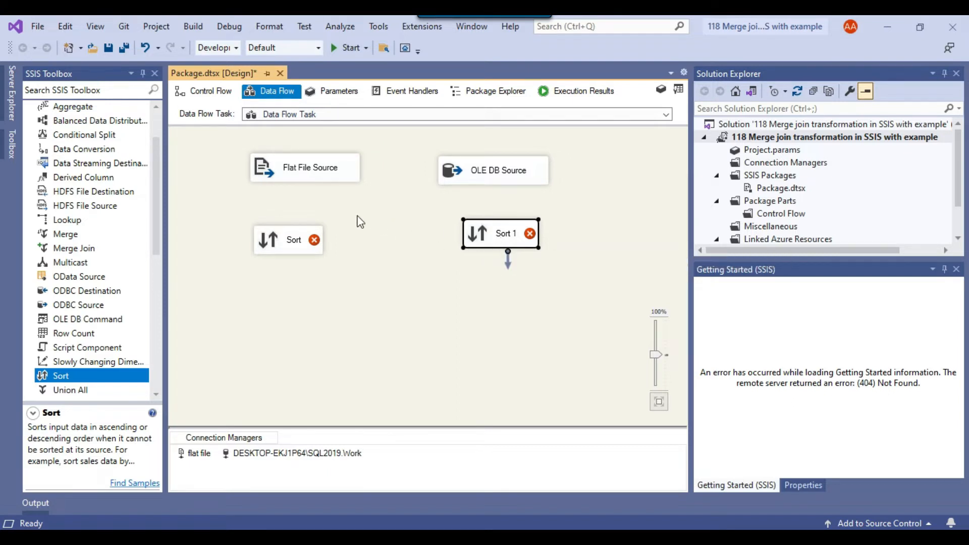
# Connect the Flat File Source to the Sort below it and sort its rows by id in ascending order
pyautogui.click(298, 170)
pyautogui.moveTo(313, 203); pyautogui.dragTo(297, 244)
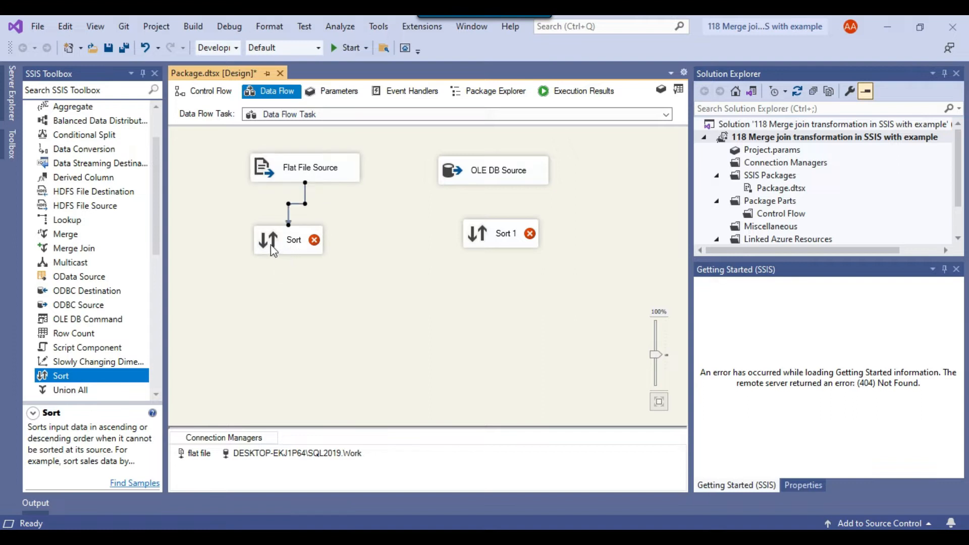
pyautogui.rightClick(271, 245)
pyautogui.click(305, 254)
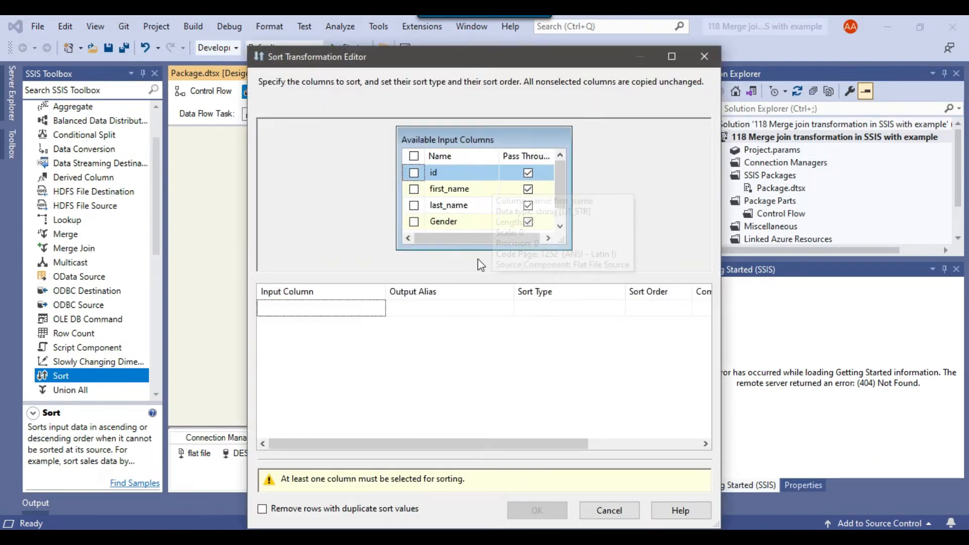
pyautogui.click(415, 174)
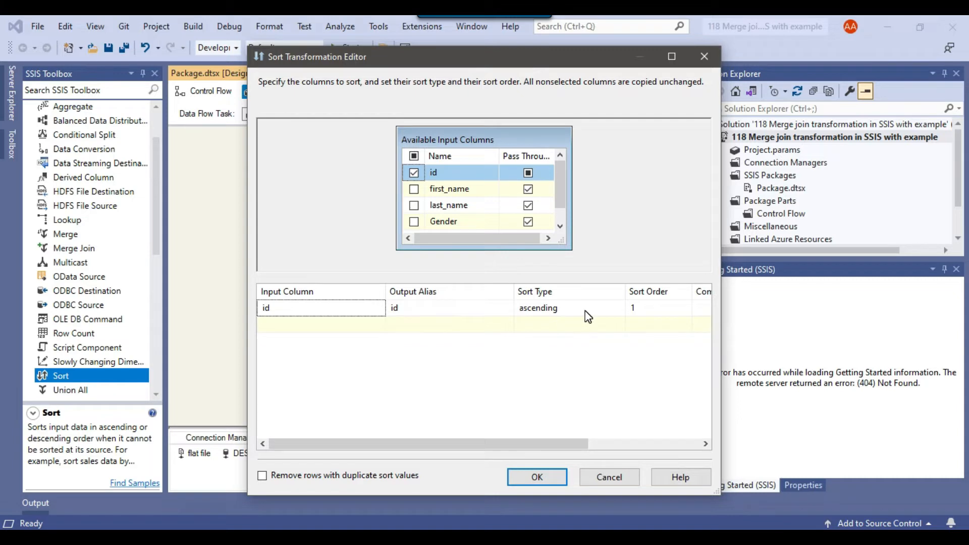
pyautogui.click(537, 478)
# Connect the OLE DB Source to Sort 1 and sort its rows by id in ascending order
pyautogui.click(472, 172)
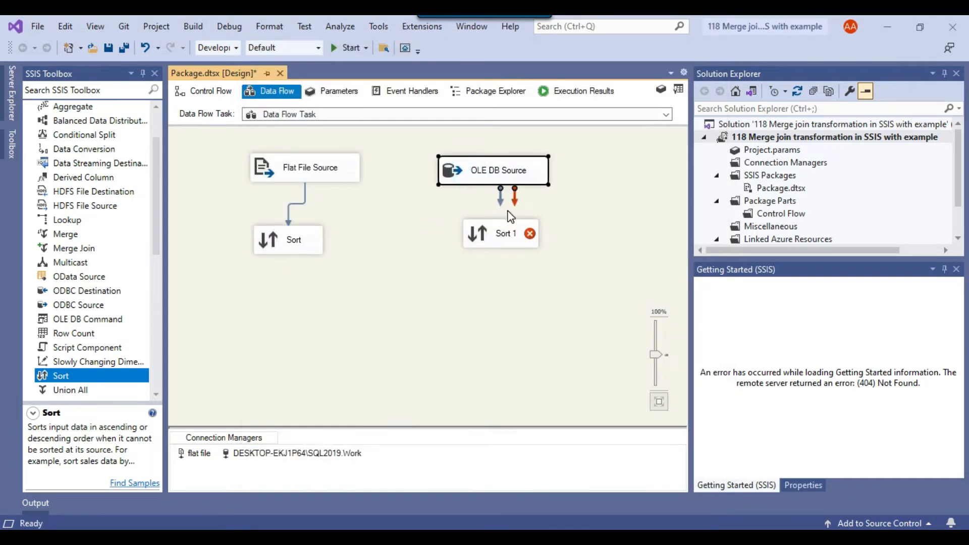
pyautogui.moveTo(500, 203); pyautogui.dragTo(486, 237)
pyautogui.rightClick(486, 245)
pyautogui.click(508, 251)
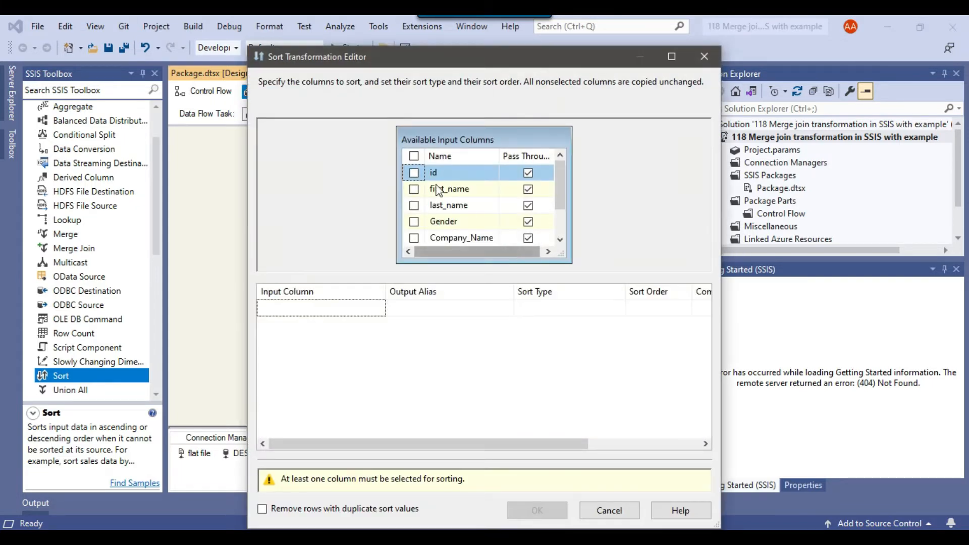
pyautogui.click(415, 174)
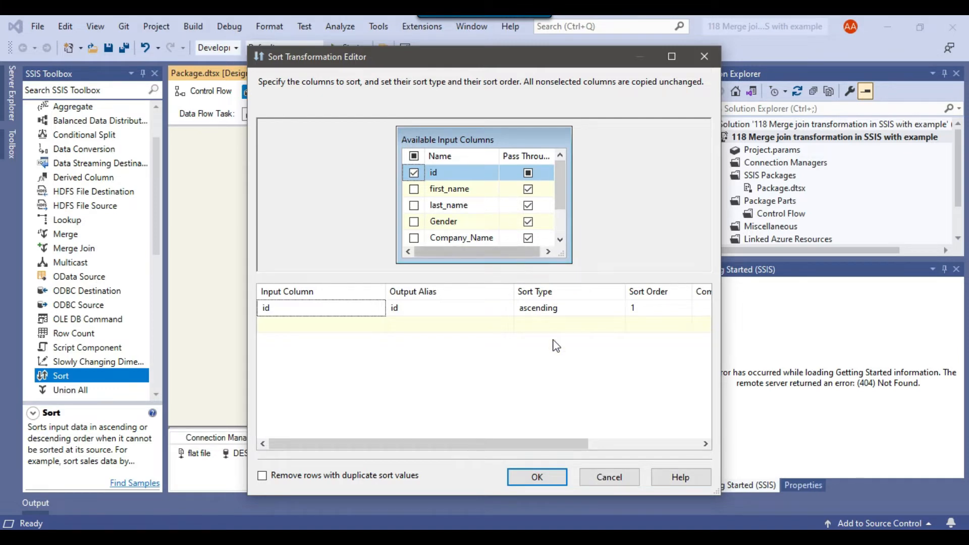
pyautogui.click(536, 477)
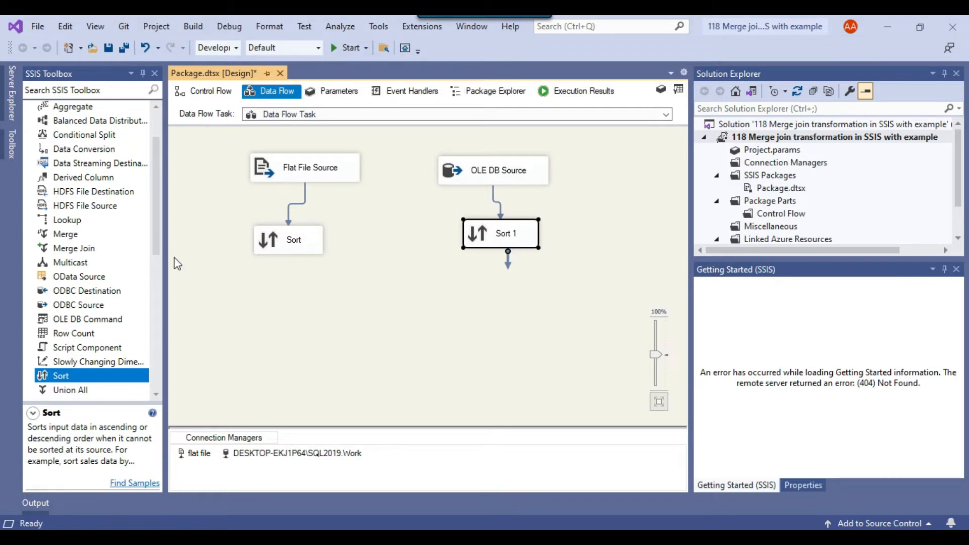
# Add a Merge Join below the sorts, feeding Sort into the Merge Join Left Input and Sort 1 into the remaining right input
pyautogui.moveTo(65, 248); pyautogui.dragTo(357, 288)
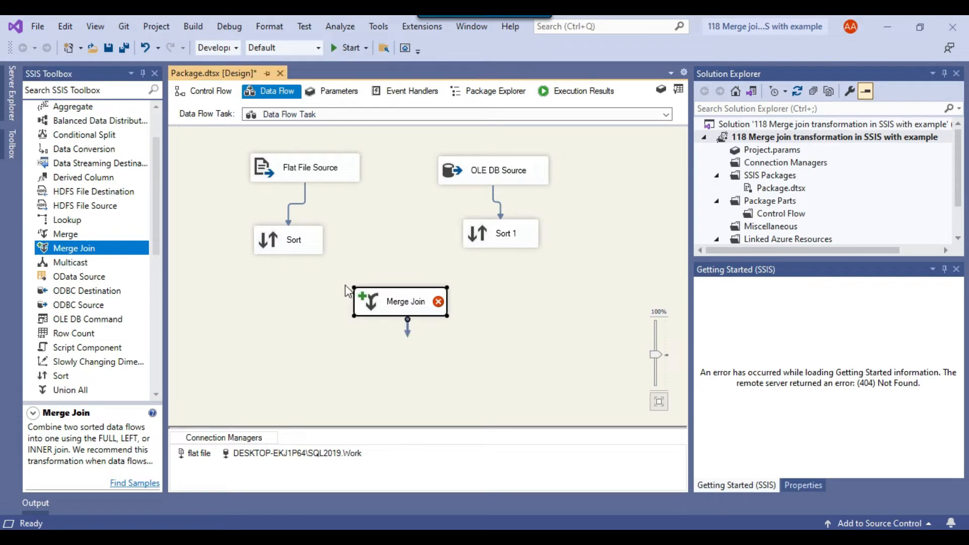
pyautogui.click(284, 239)
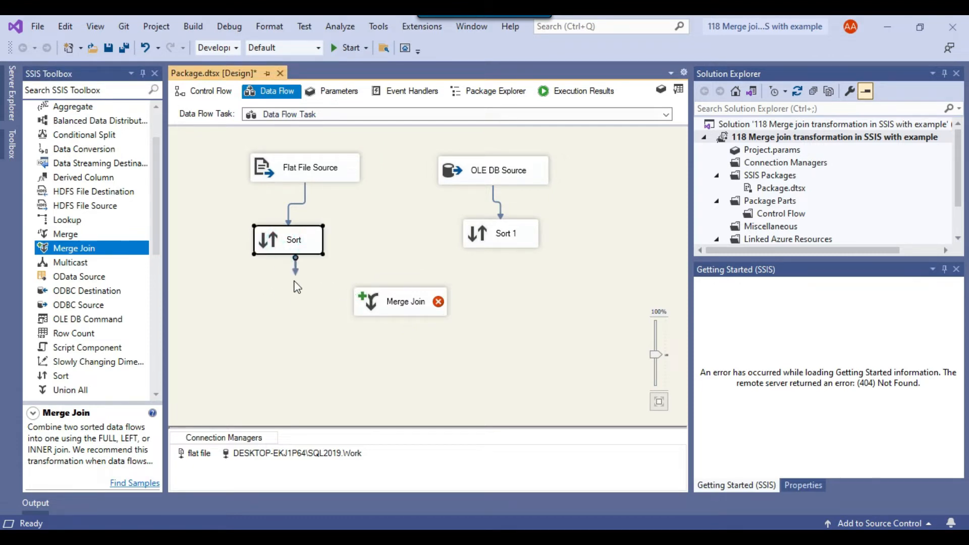
pyautogui.moveTo(295, 272); pyautogui.dragTo(388, 305)
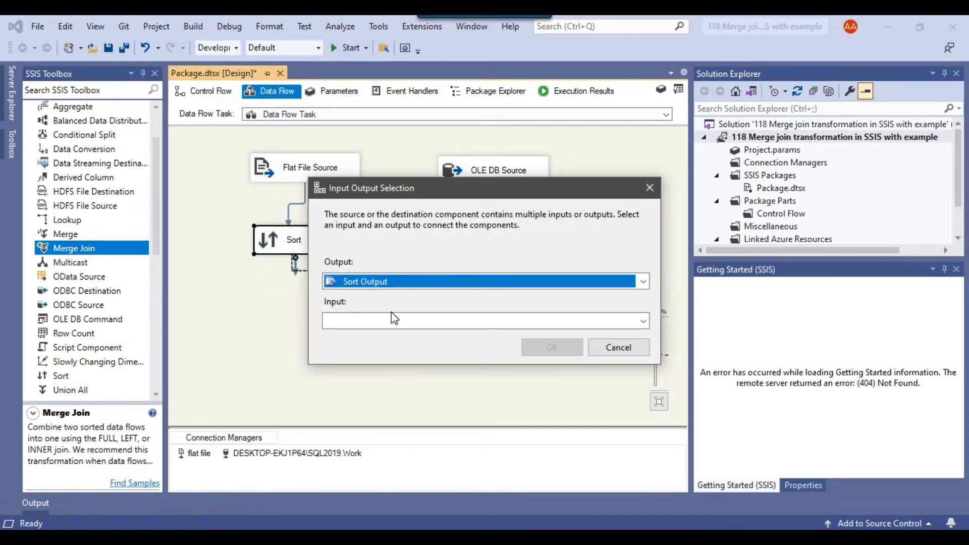
pyautogui.click(374, 320)
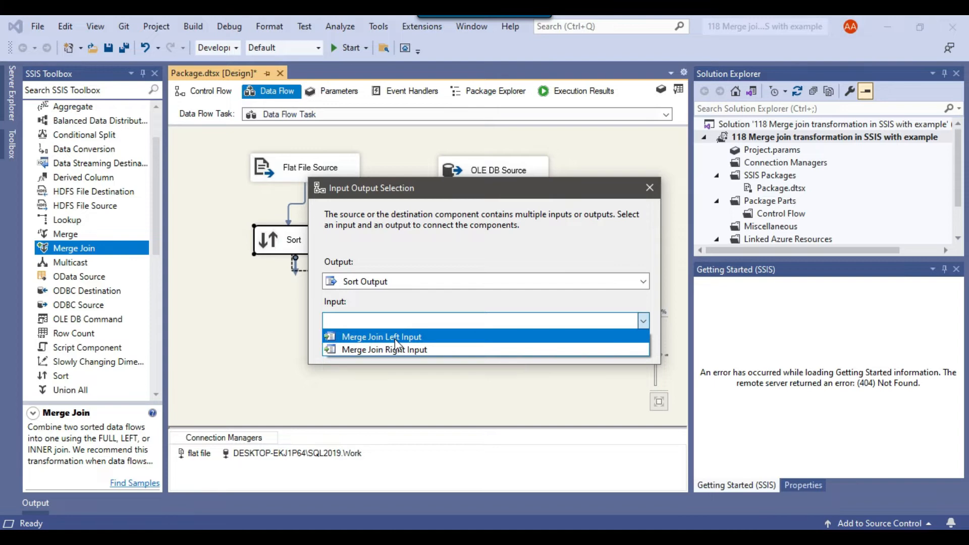
pyautogui.click(421, 338)
pyautogui.click(551, 349)
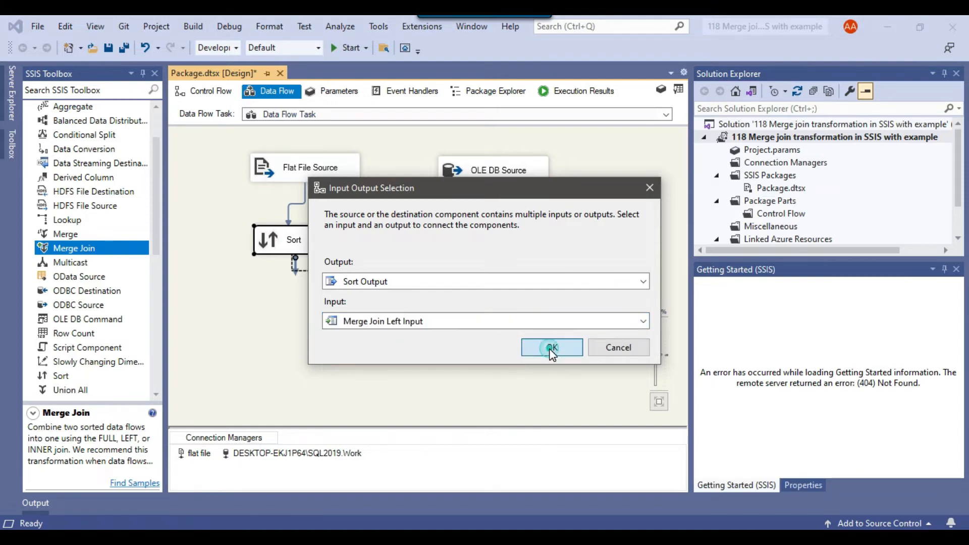
pyautogui.click(500, 235)
pyautogui.moveTo(509, 260); pyautogui.dragTo(430, 305)
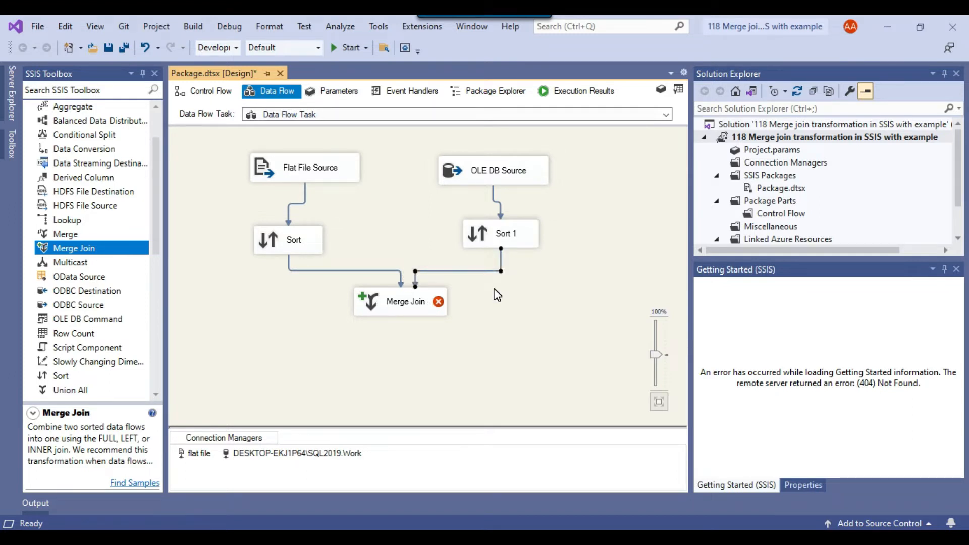
# Set the Merge Join to a left outer join that outputs all columns from Sort plus Country from Sort 1
pyautogui.click(300, 243)
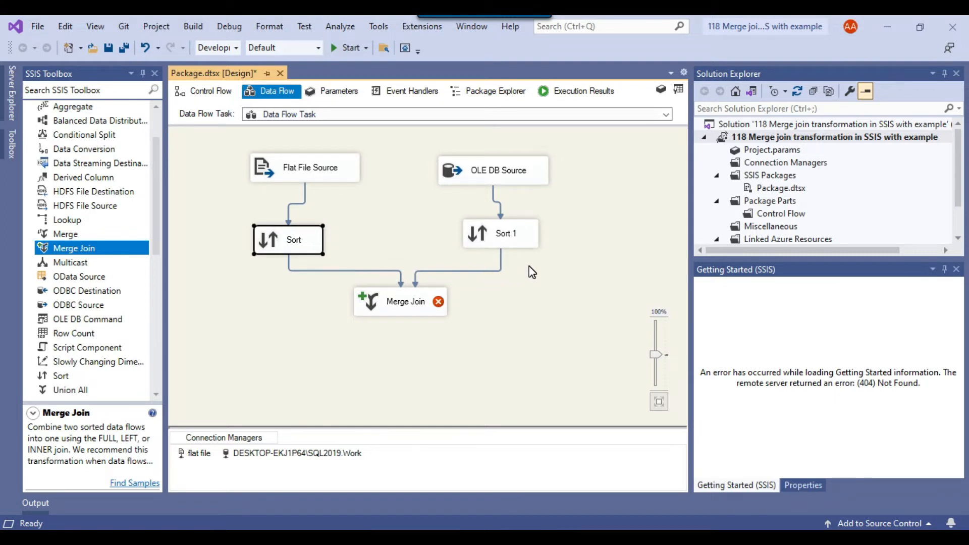
pyautogui.rightClick(412, 305)
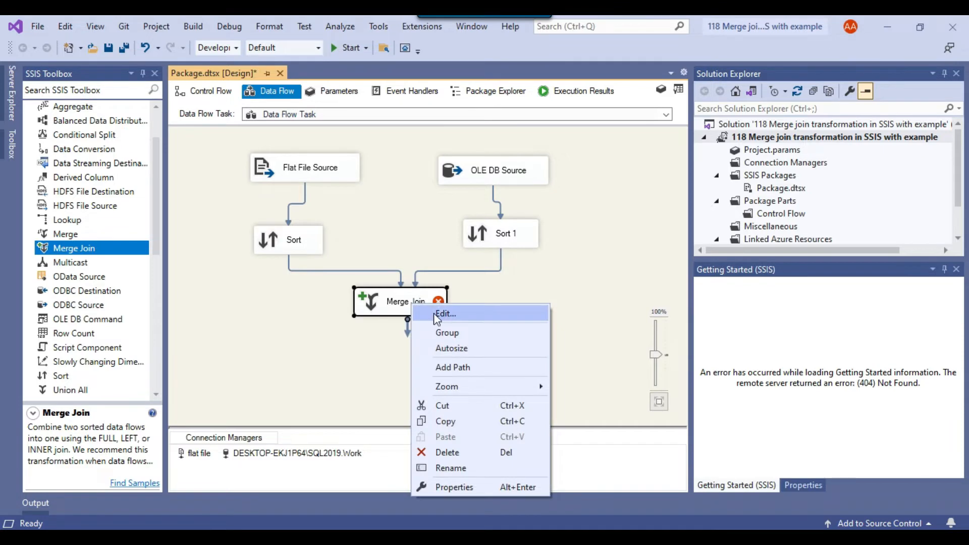
pyautogui.click(442, 314)
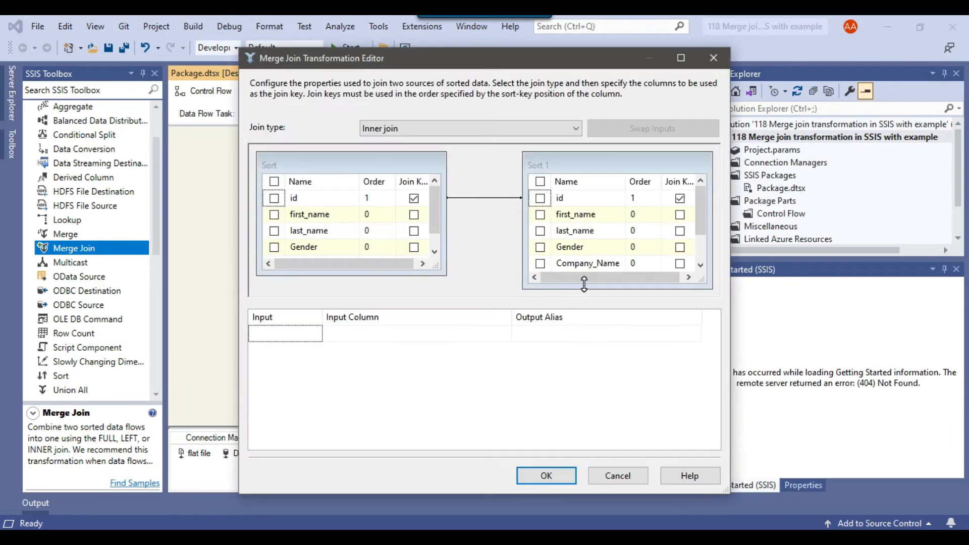
pyautogui.click(454, 129)
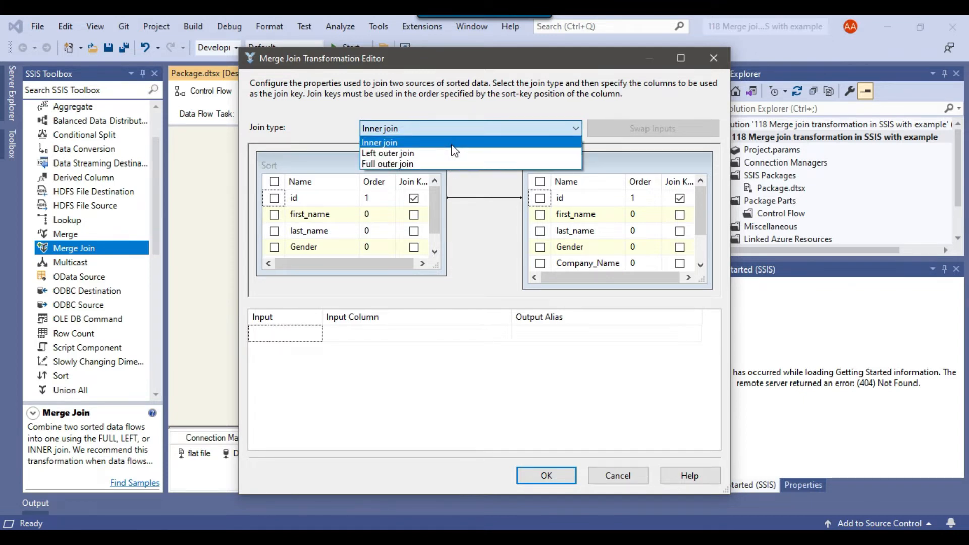
pyautogui.click(449, 154)
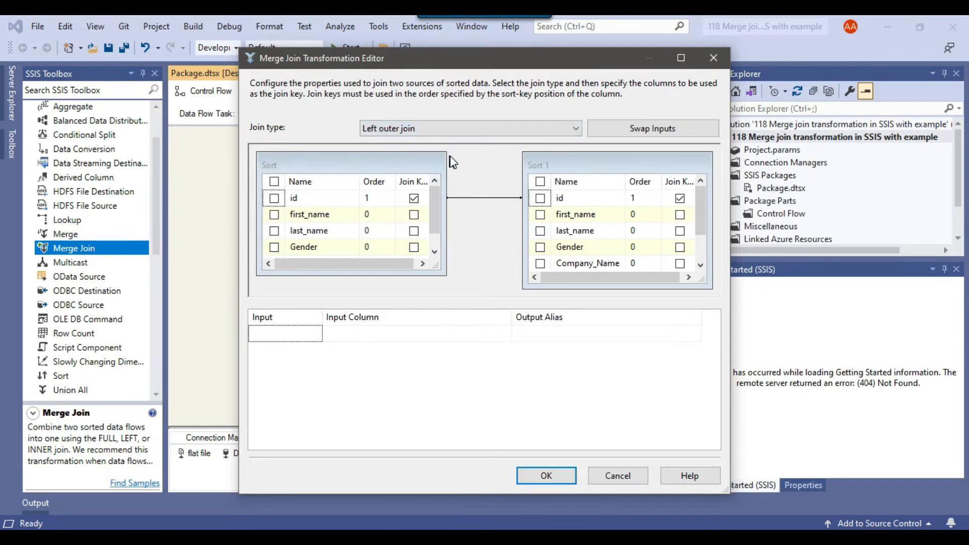
pyautogui.click(274, 182)
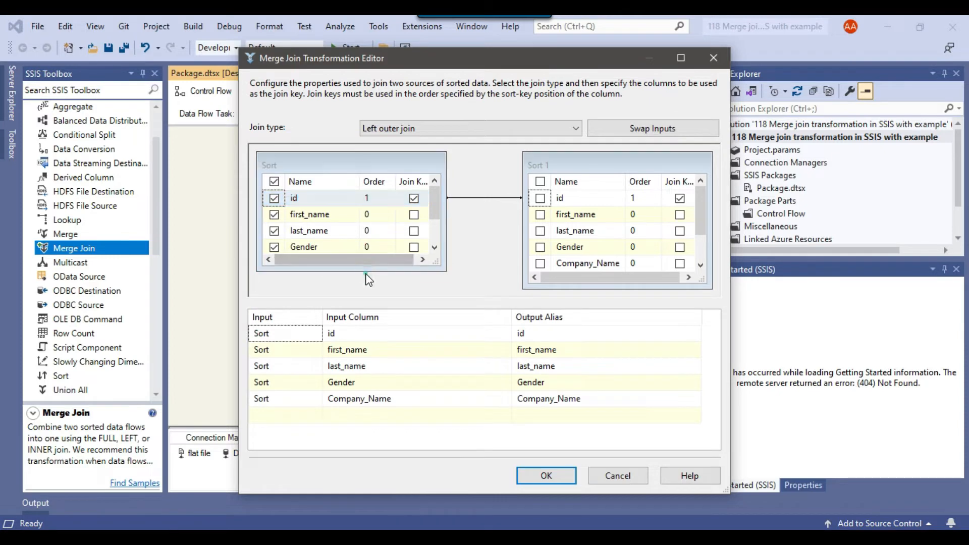
pyautogui.moveTo(366, 270); pyautogui.dragTo(362, 285)
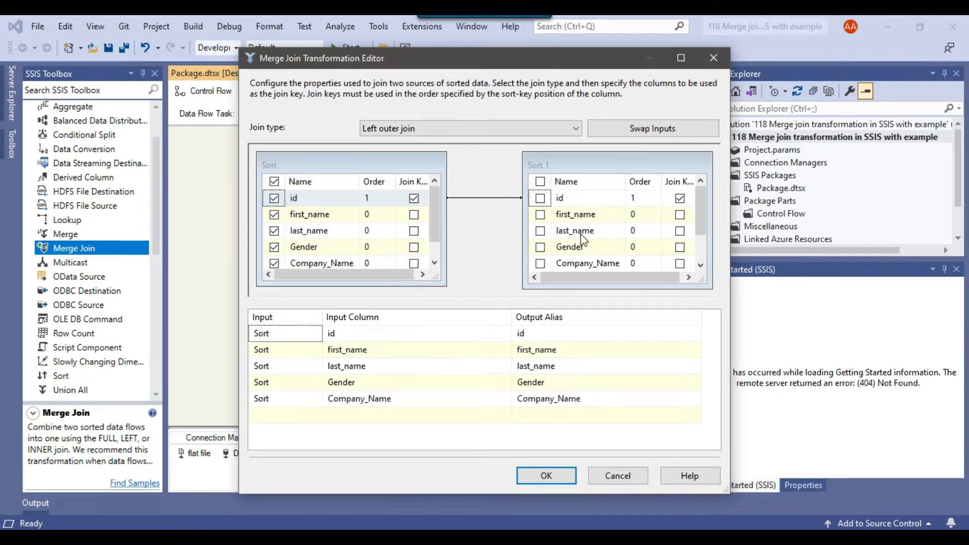
pyautogui.scroll(-1, 598, 232)
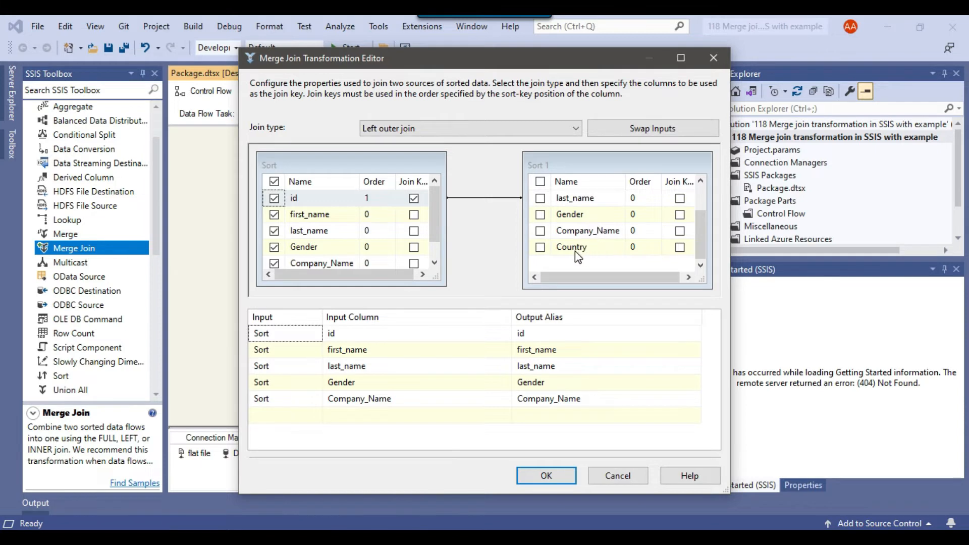
pyautogui.click(540, 247)
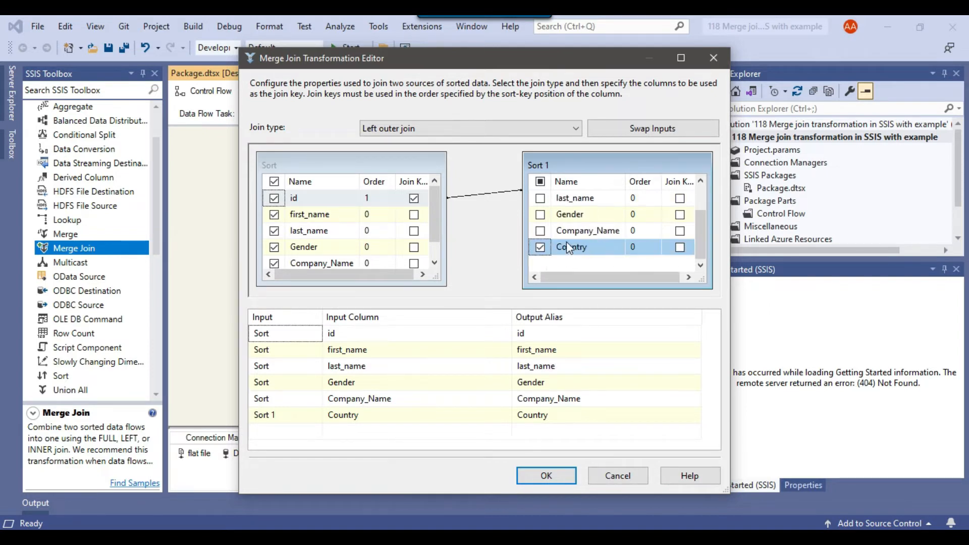
pyautogui.click(540, 231)
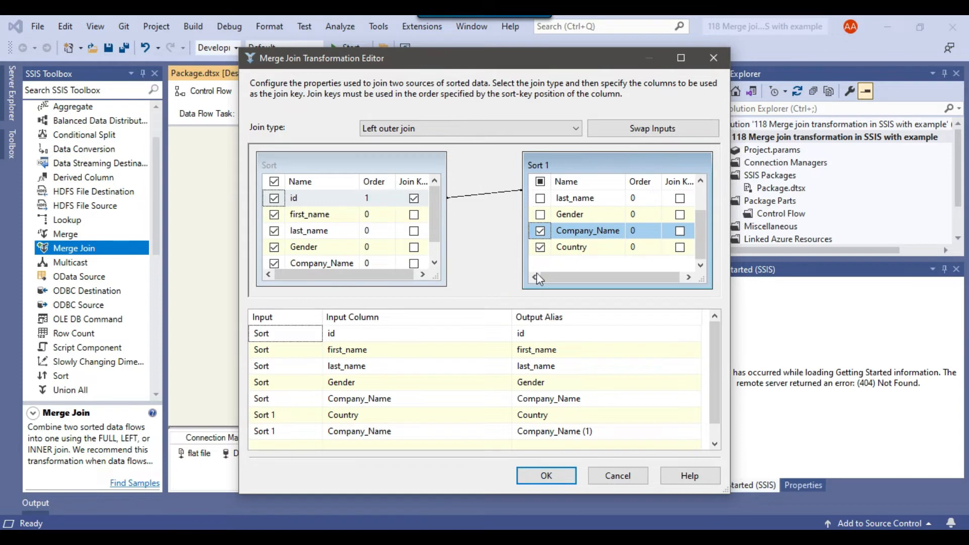
pyautogui.click(613, 432)
pyautogui.click(613, 432)
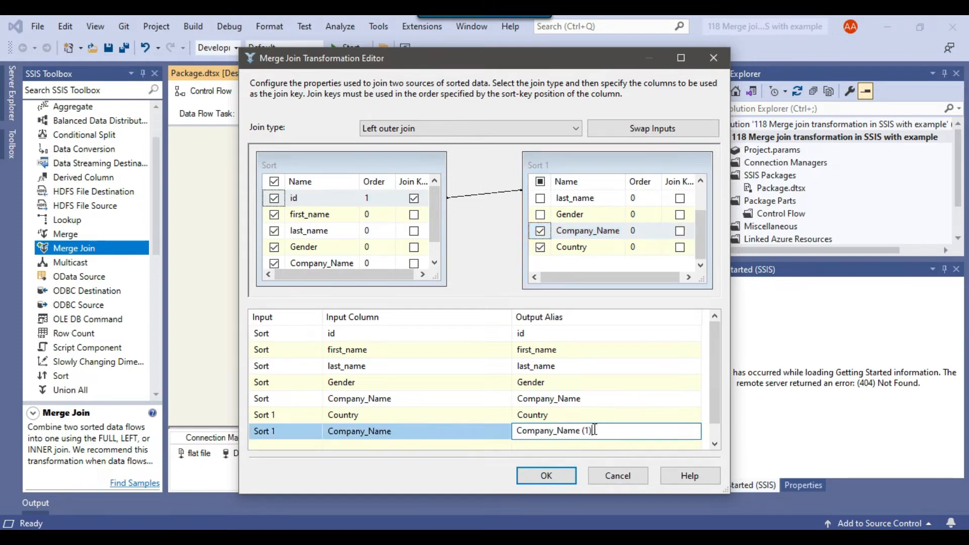
pyautogui.click(541, 231)
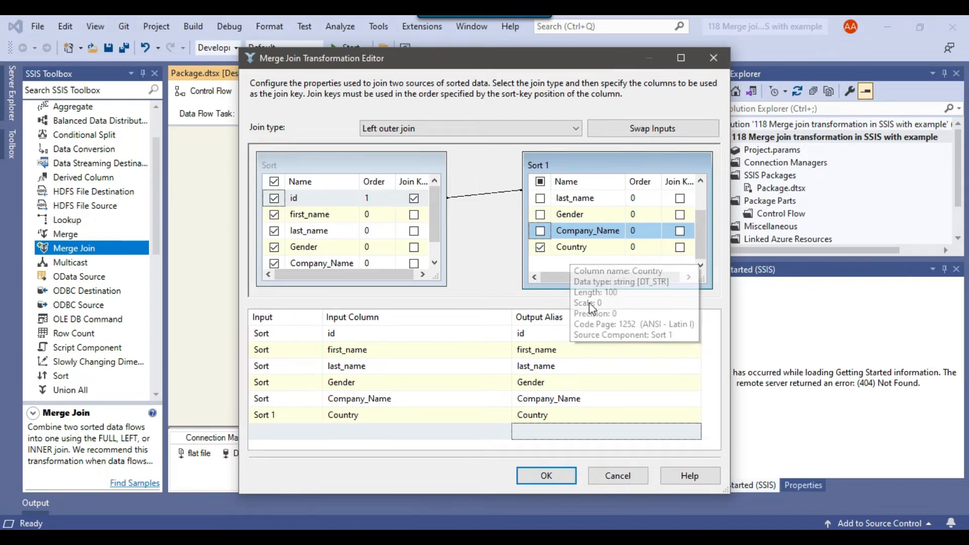
# Accept the Merge Join settings and add a Conditional Split below it, fed by the Merge Join output
pyautogui.click(545, 475)
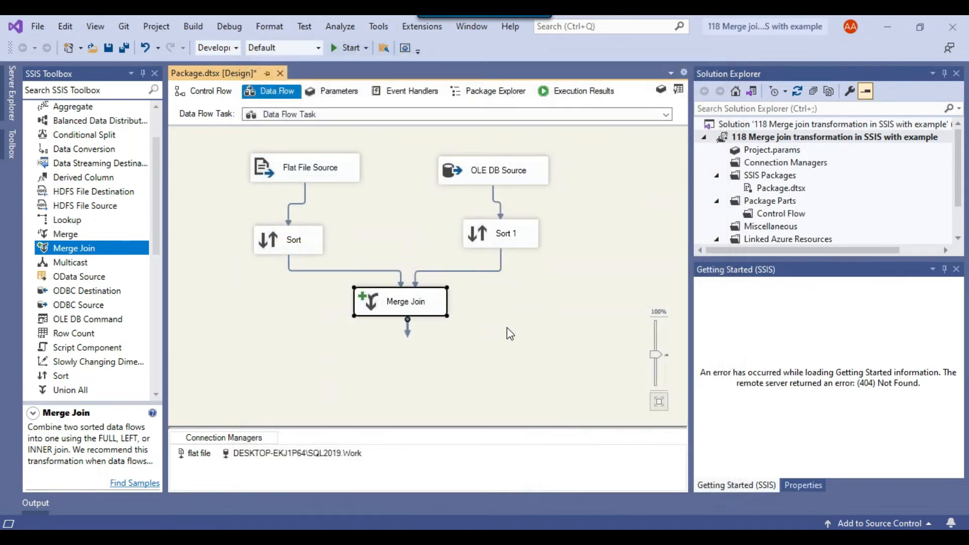
pyautogui.scroll(-2, 88, 267)
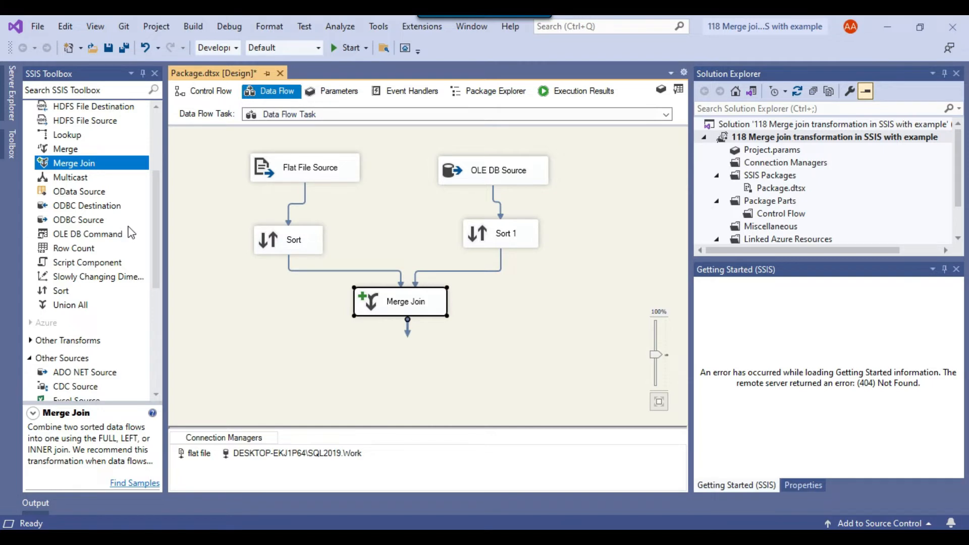
pyautogui.scroll(2, 121, 232)
pyautogui.scroll(2, 117, 216)
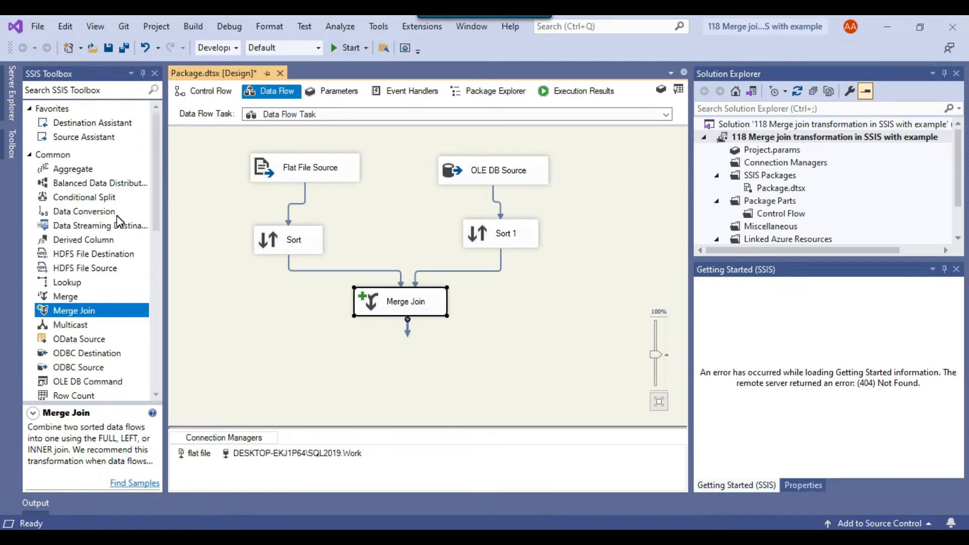
pyautogui.moveTo(98, 197); pyautogui.dragTo(353, 353)
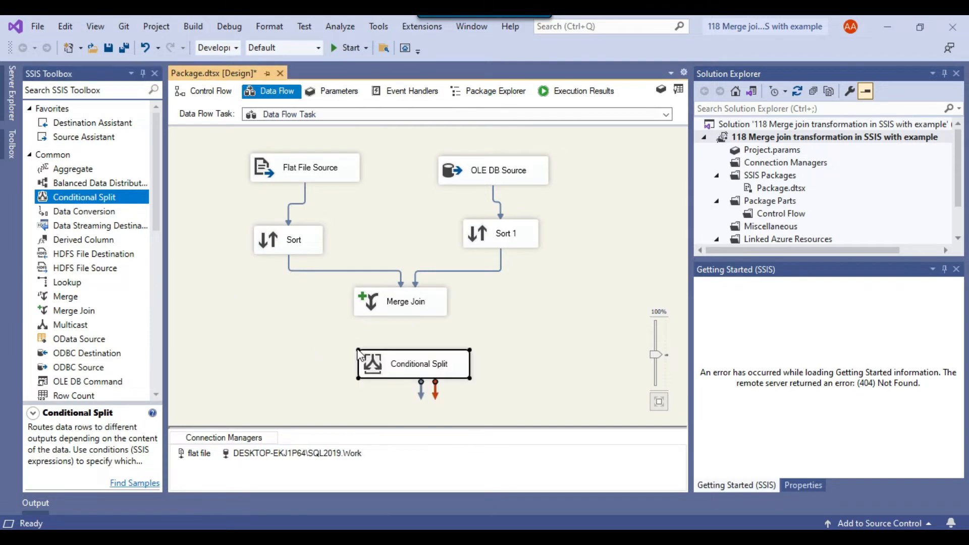
pyautogui.click(393, 310)
pyautogui.moveTo(410, 339); pyautogui.dragTo(420, 372)
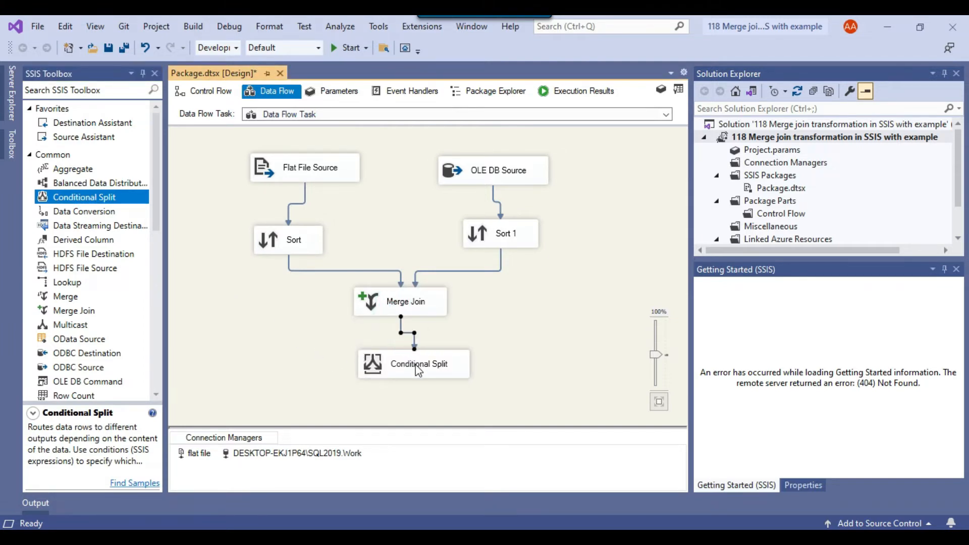
# Open the Conditional Split for editing and add the ISNULL function as its first condition
pyautogui.click(383, 373)
pyautogui.click(318, 333)
pyautogui.rightClick(395, 371)
pyautogui.click(430, 329)
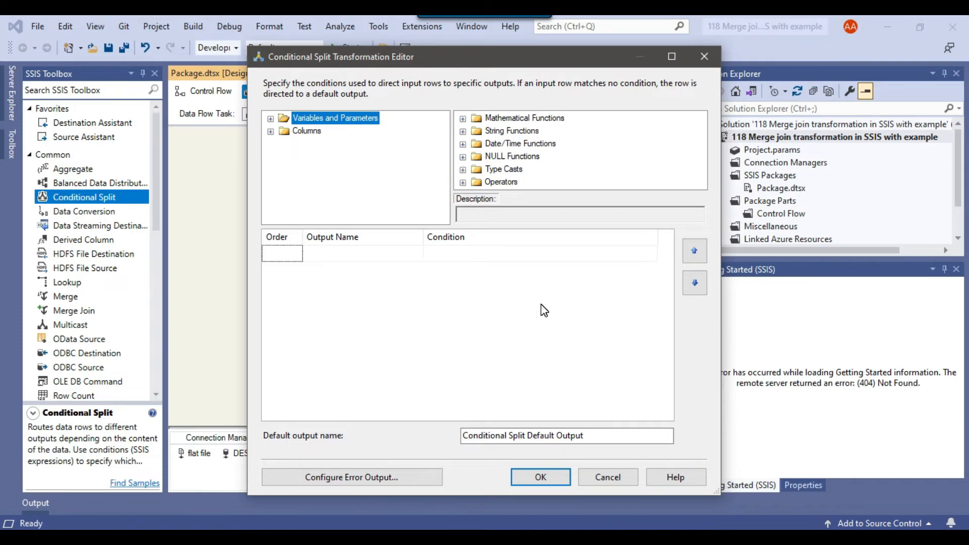
pyautogui.click(474, 254)
pyautogui.click(463, 118)
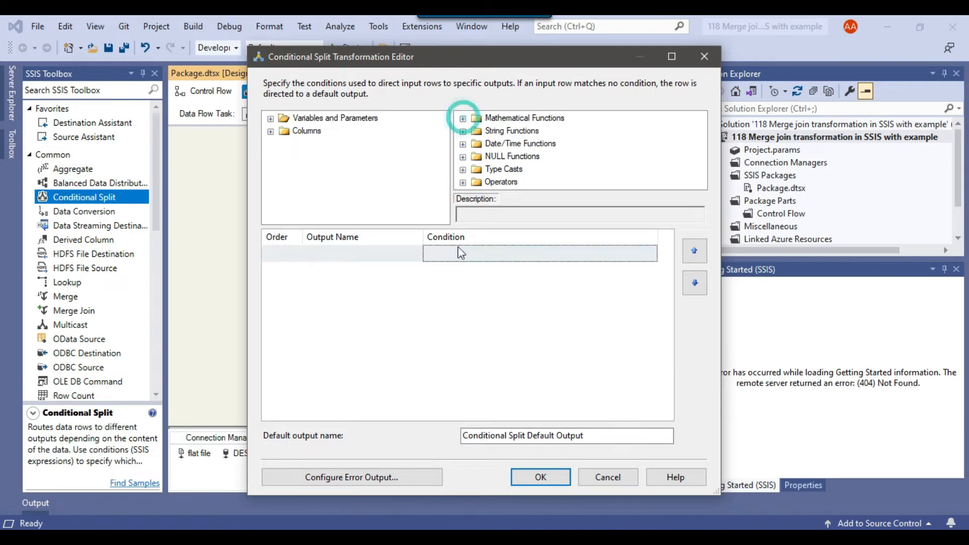
pyautogui.click(459, 254)
pyautogui.click(478, 293)
pyautogui.click(463, 157)
pyautogui.click(524, 131)
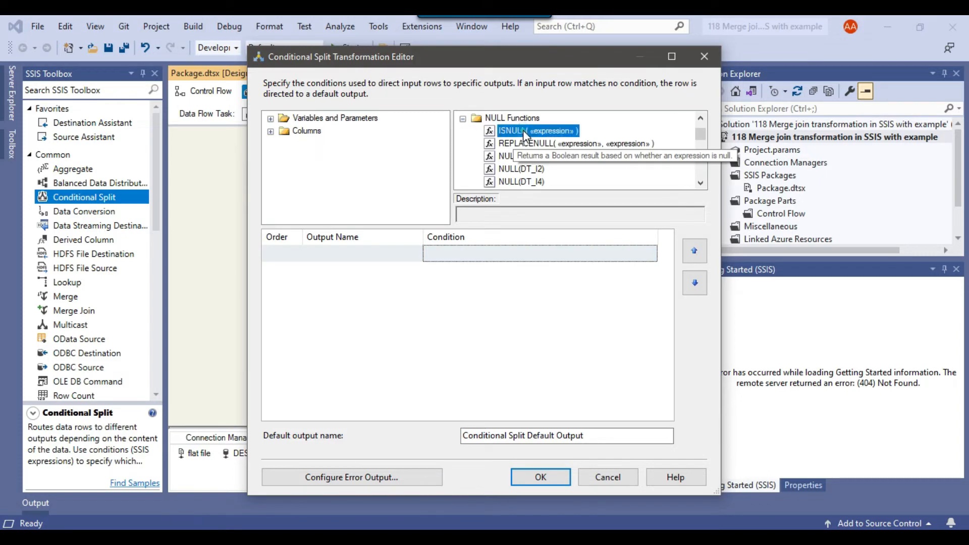
pyautogui.moveTo(524, 133); pyautogui.dragTo(510, 253)
# Complete the condition as ISNULL( [Country] ) and name its output UnMatched data
pyautogui.click(540, 253)
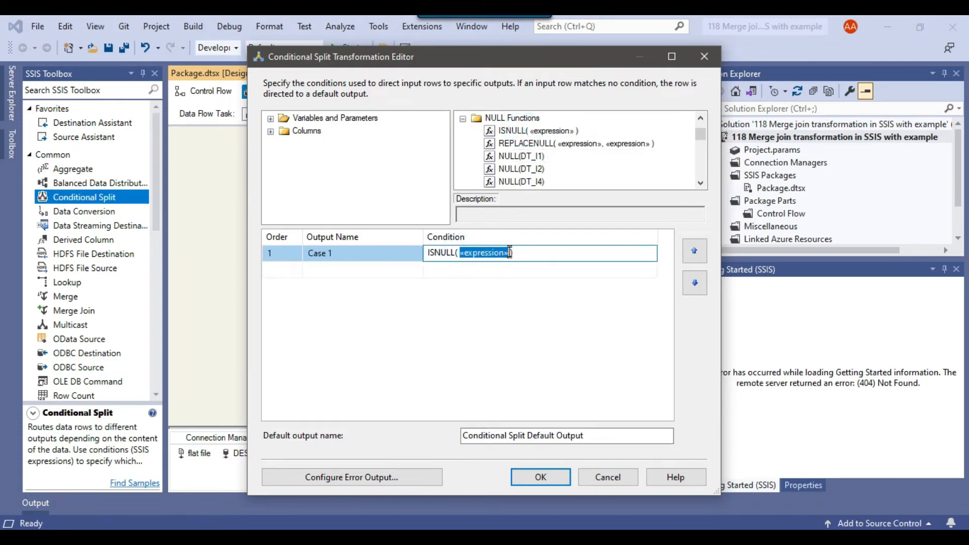
pyautogui.press('Delete')
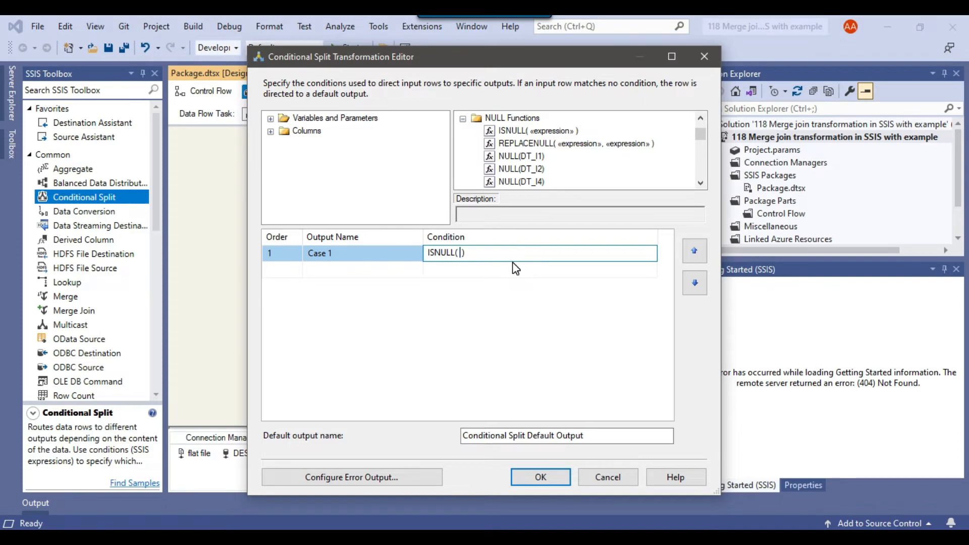
pyautogui.click(270, 131)
pyautogui.moveTo(318, 207); pyautogui.dragTo(463, 254)
pyautogui.click(407, 254)
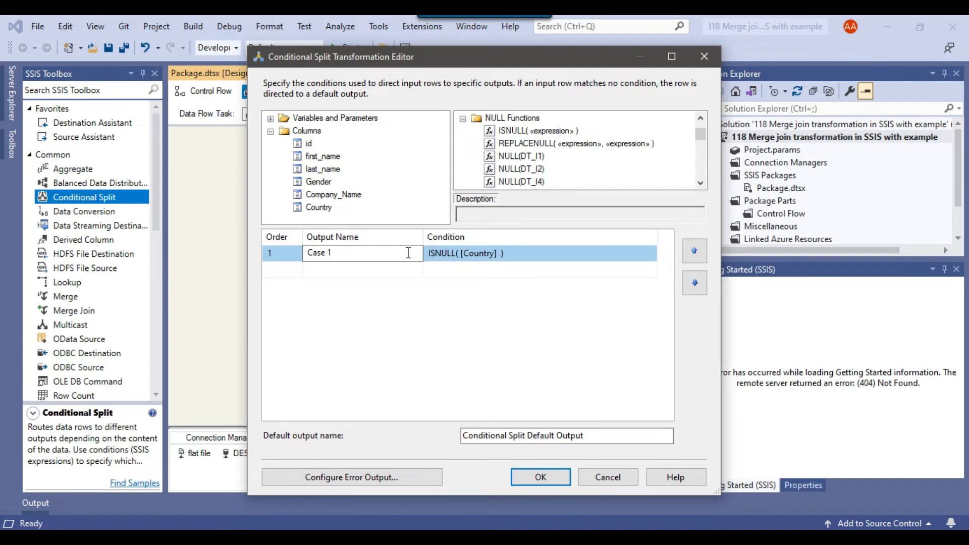
pyautogui.hotkey('ctrl', 'a')
pyautogui.write('UnMatched data')
pyautogui.press('Return')
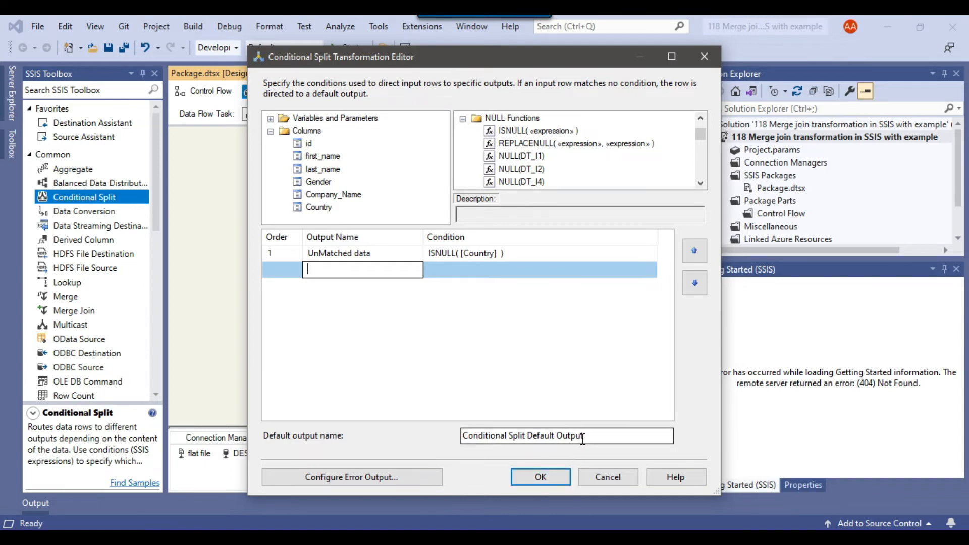
# Name the Conditional Split's default output Matched Data and accept the settings
pyautogui.click(604, 437)
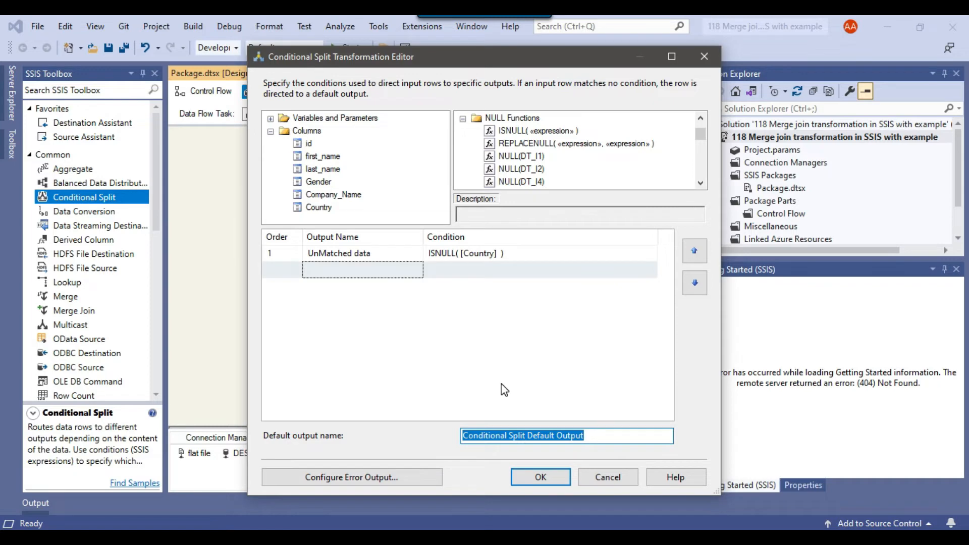
pyautogui.write('Matched Data')
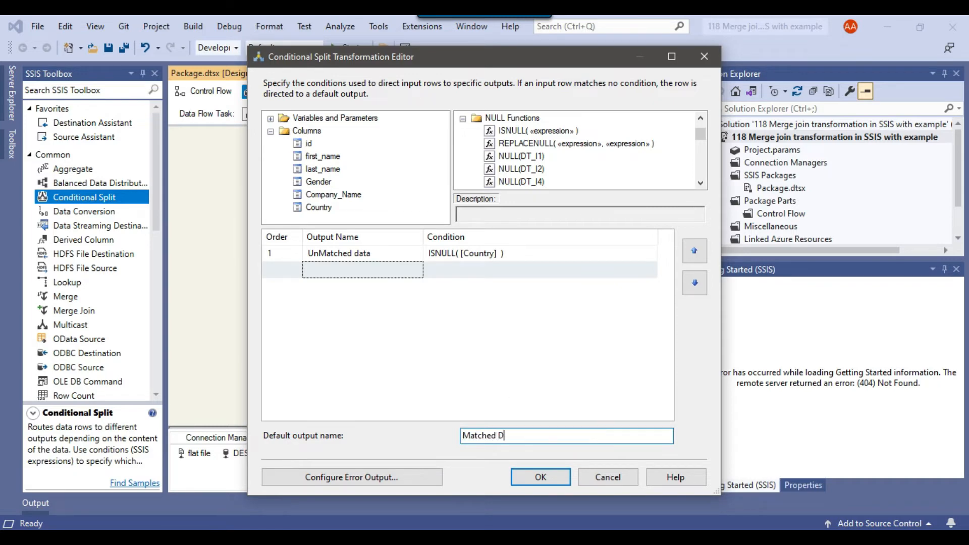
pyautogui.click(539, 477)
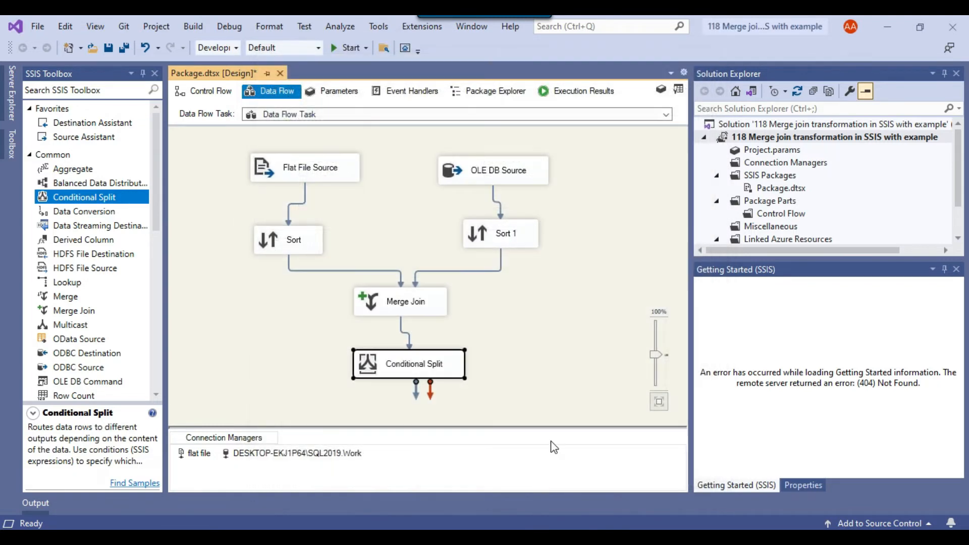
# Add two OLE DB Destinations side by side below the Conditional Split
pyautogui.click(519, 328)
pyautogui.scroll(-6, 109, 283)
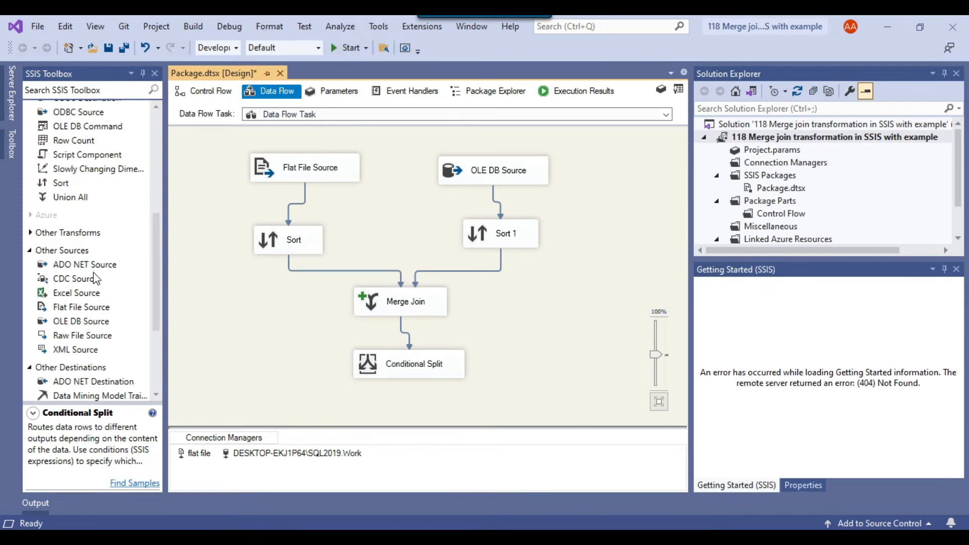
pyautogui.scroll(-2, 88, 338)
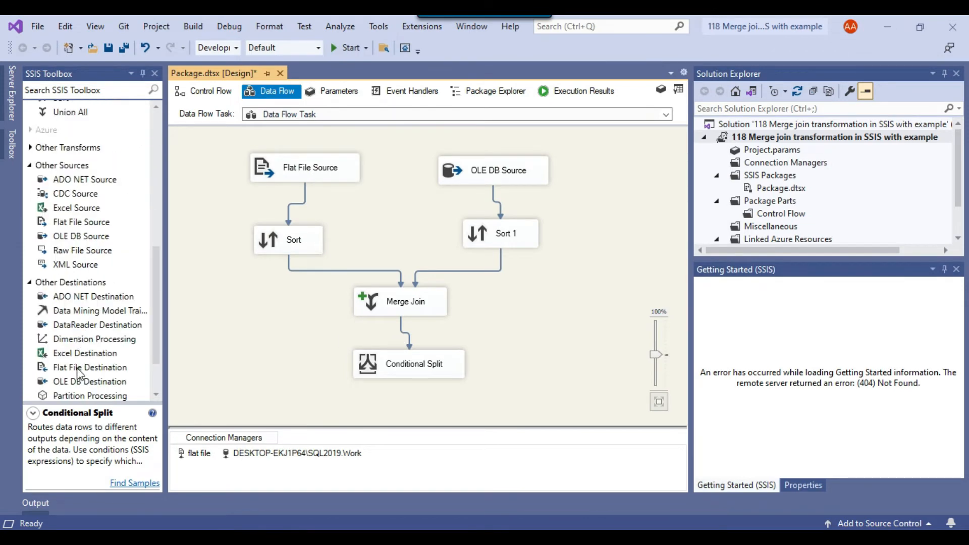
pyautogui.click(86, 382)
pyautogui.moveTo(291, 404); pyautogui.dragTo(254, 407)
pyautogui.moveTo(108, 386); pyautogui.dragTo(465, 396)
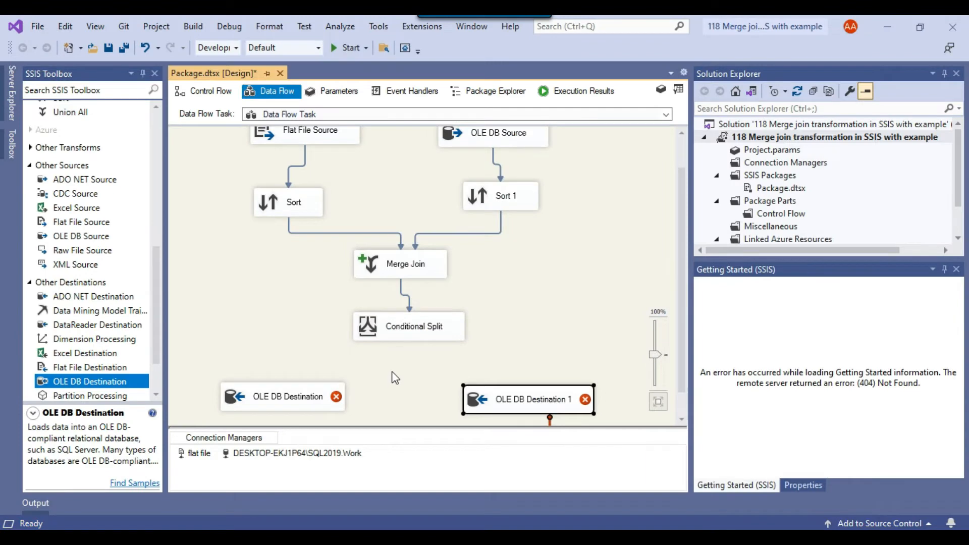
# Rename OLE DB Destination to Matched data and OLE DB Destination 1 to UnMatched data
pyautogui.click(280, 404)
pyautogui.rightClick(282, 406)
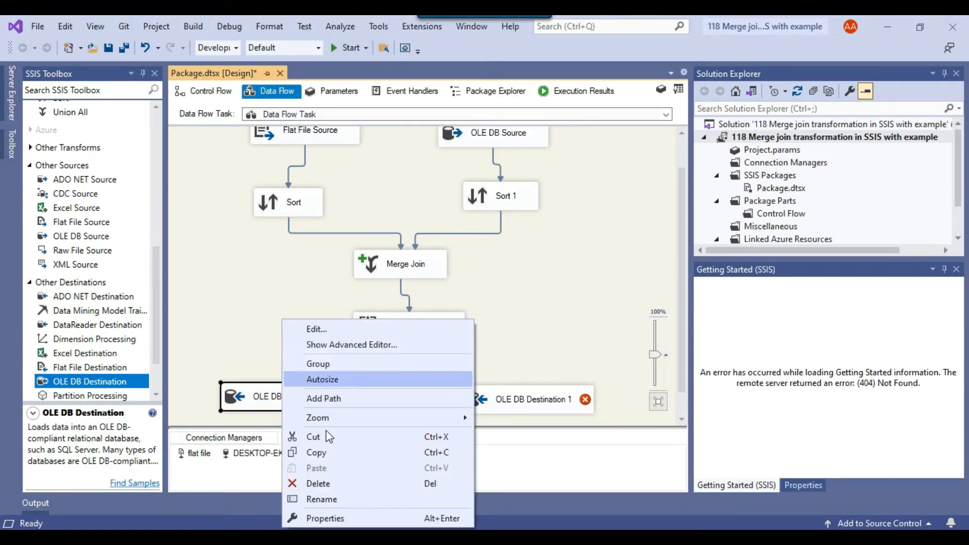
pyautogui.click(344, 499)
pyautogui.write('Matched data')
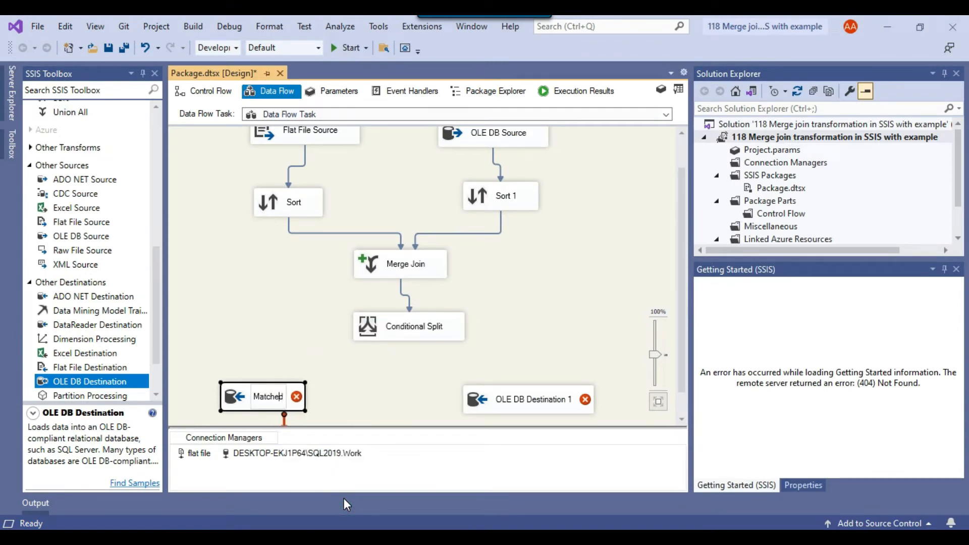
pyautogui.click(382, 415)
pyautogui.click(531, 401)
pyautogui.rightClick(539, 402)
pyautogui.click(610, 500)
pyautogui.write('UnMatched data')
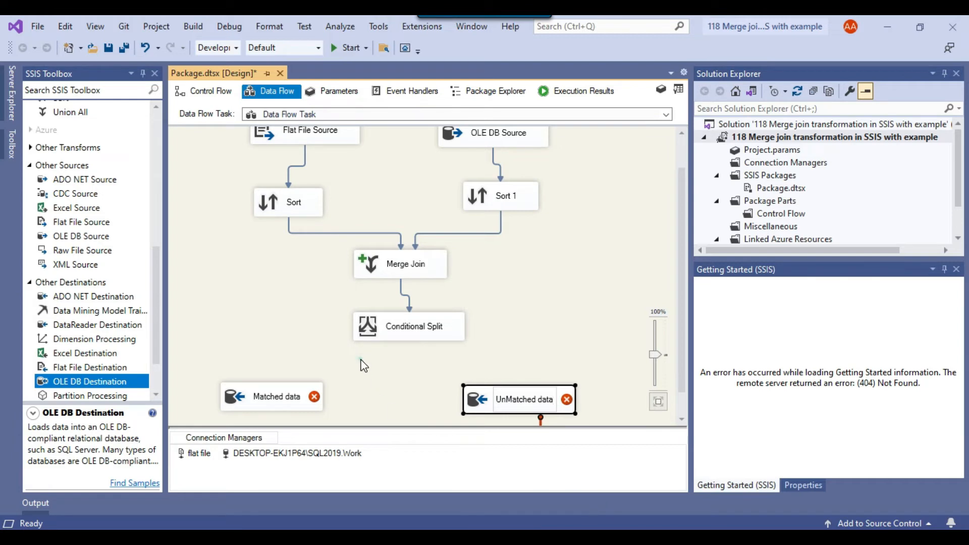
# Connect the Conditional Split's Matched Data output to the Matched data destination and its UnMatched data output to the UnMatched data destination
pyautogui.click(409, 348)
pyautogui.click(407, 333)
pyautogui.moveTo(415, 347); pyautogui.dragTo(278, 371)
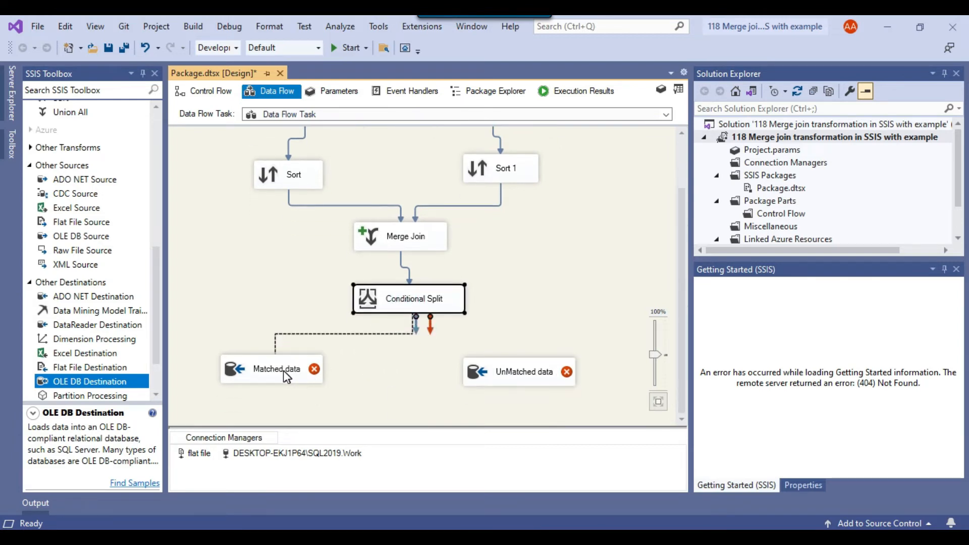
pyautogui.click(399, 282)
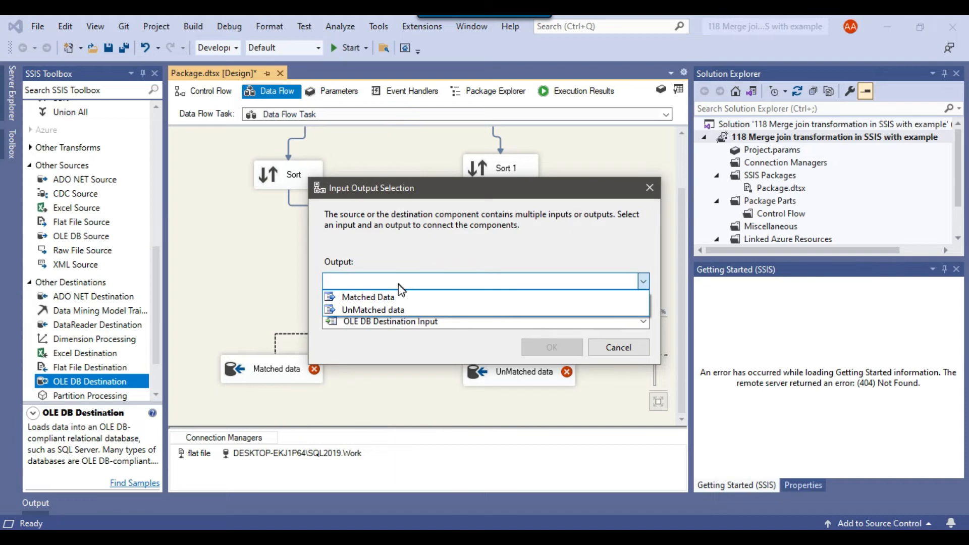
pyautogui.click(395, 297)
pyautogui.click(551, 347)
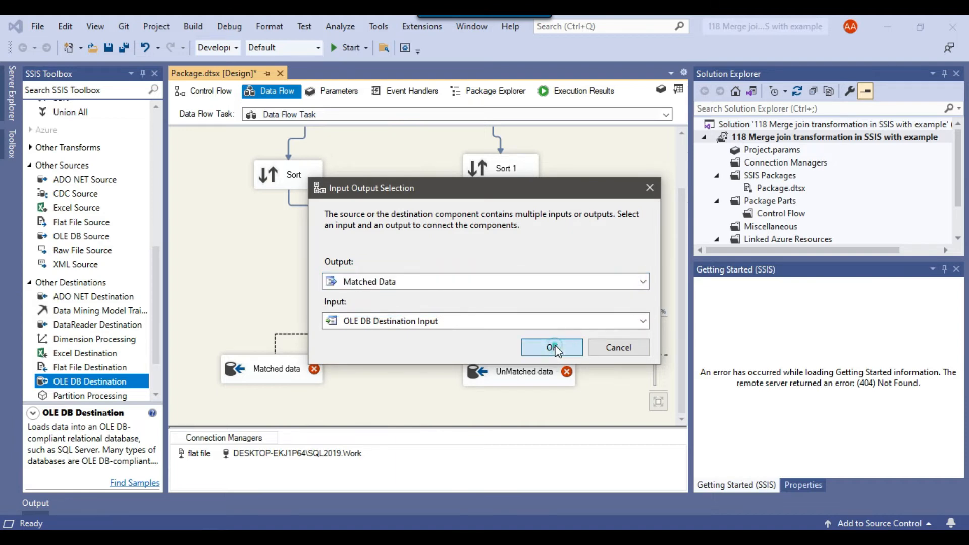
pyautogui.click(432, 302)
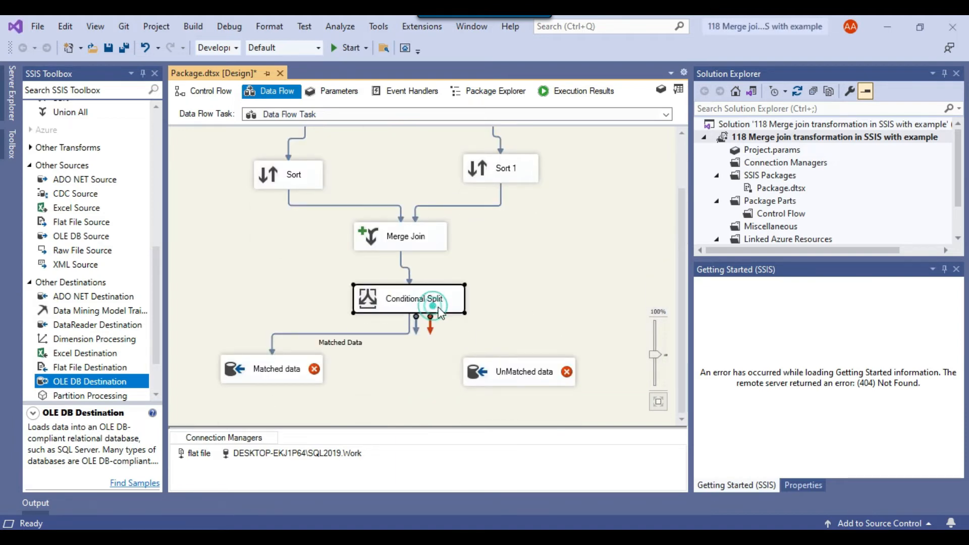
pyautogui.moveTo(416, 330); pyautogui.dragTo(506, 372)
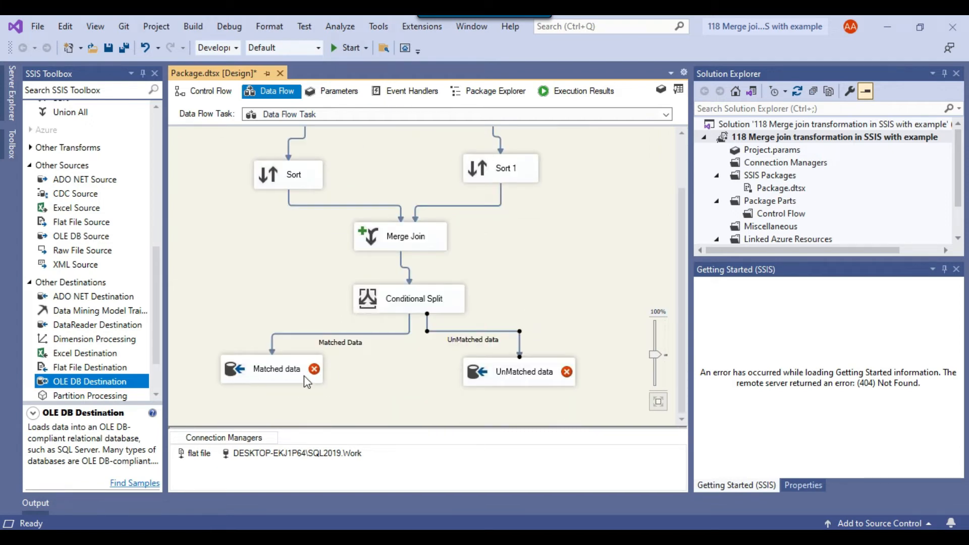
# Configure the Matched data destination to load into [dbo].[MergeJoin_Matched] and accept the automatic column mappings
pyautogui.rightClick(283, 375)
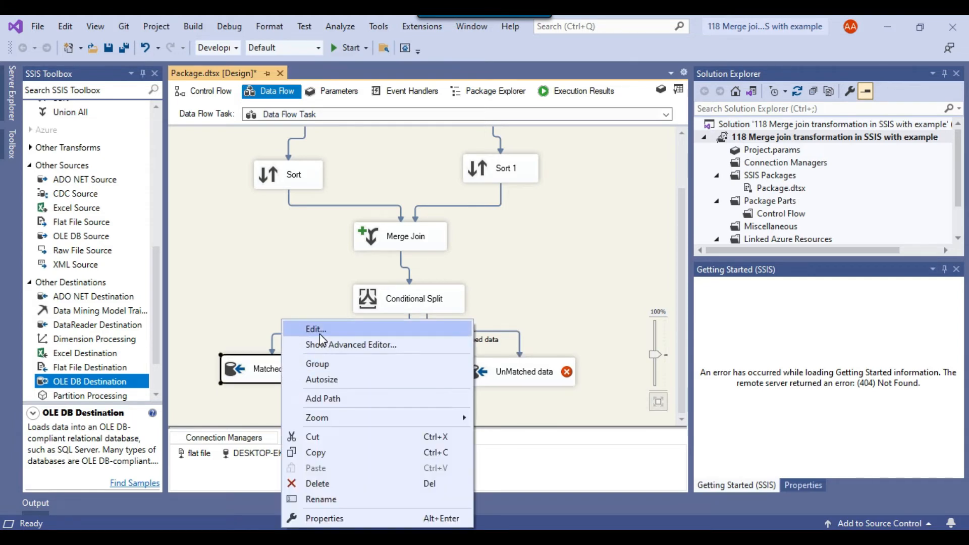
pyautogui.click(320, 335)
pyautogui.click(475, 272)
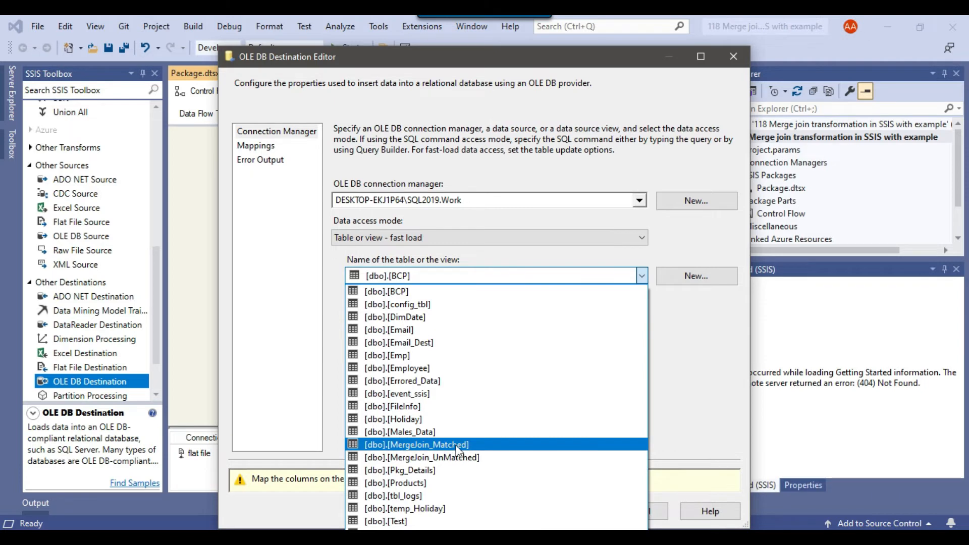
pyautogui.click(459, 445)
pyautogui.click(257, 144)
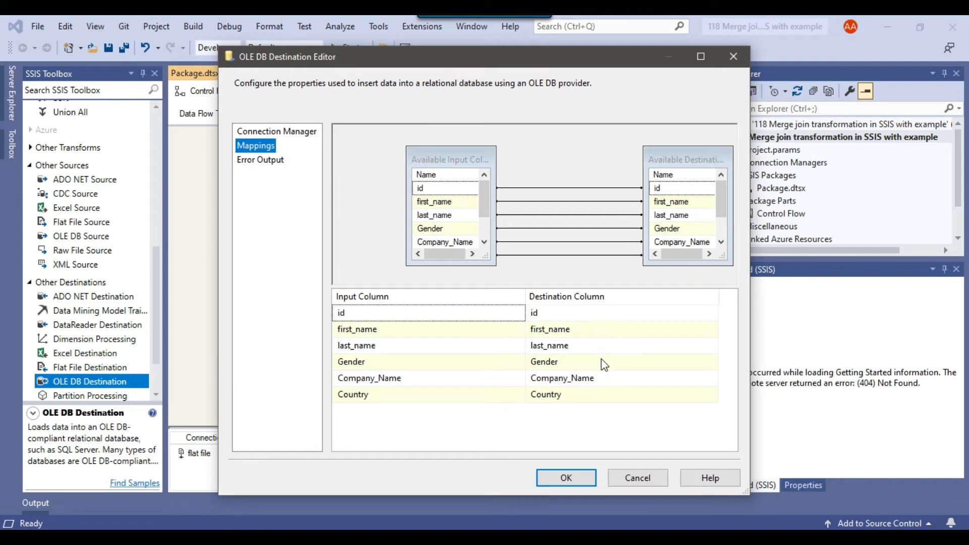
pyautogui.click(560, 480)
# Configure the UnMatched data destination to load into [dbo].[MergeJoin_UnMatched] with the automatic column mappings
pyautogui.rightClick(505, 372)
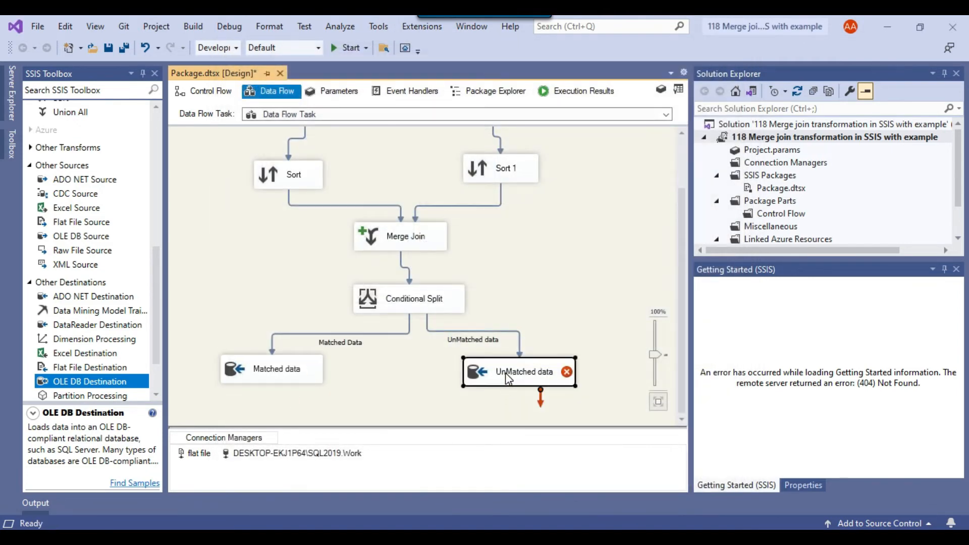
pyautogui.click(538, 330)
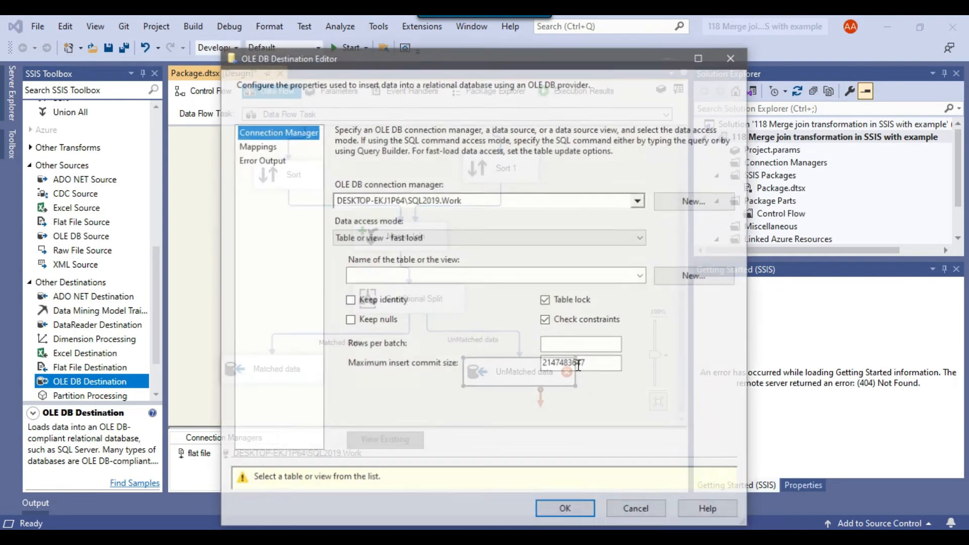
pyautogui.click(413, 273)
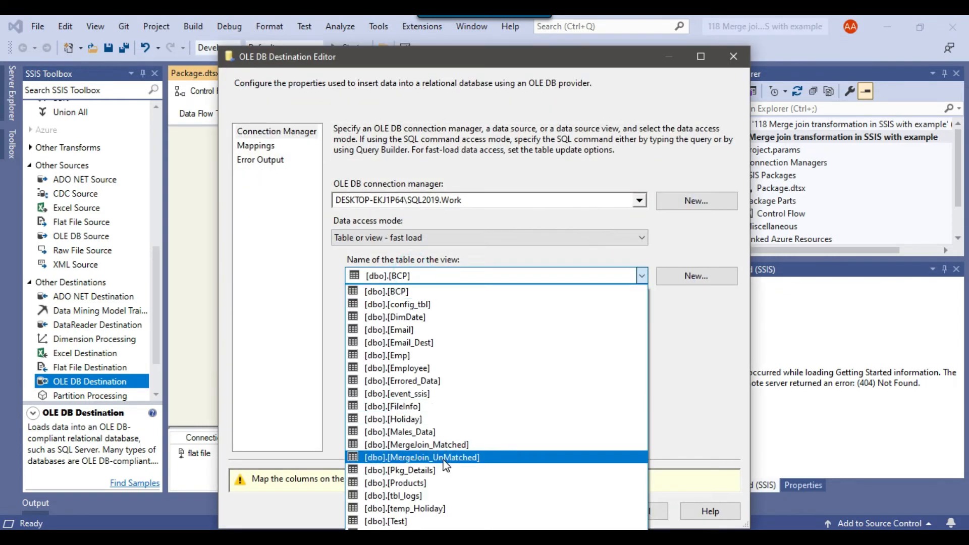
pyautogui.click(464, 457)
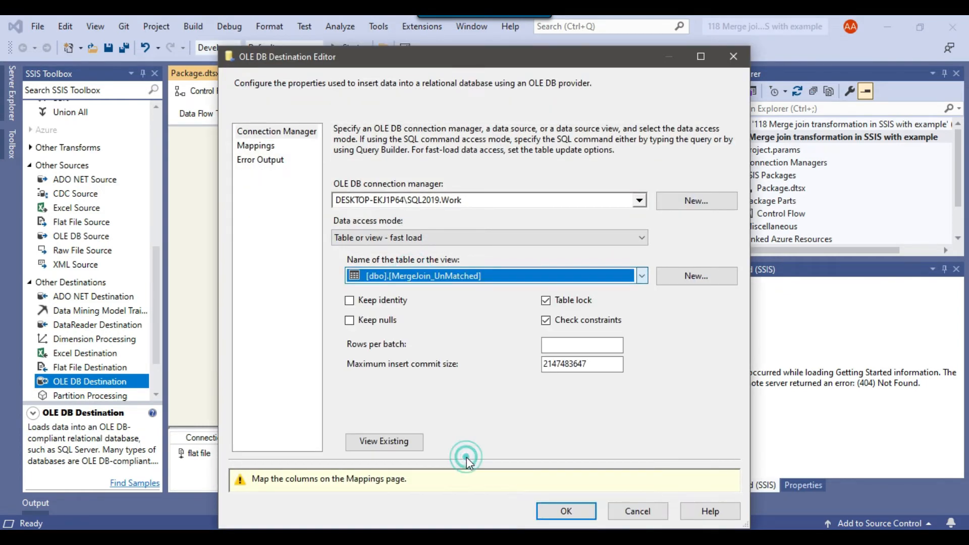
pyautogui.click(256, 146)
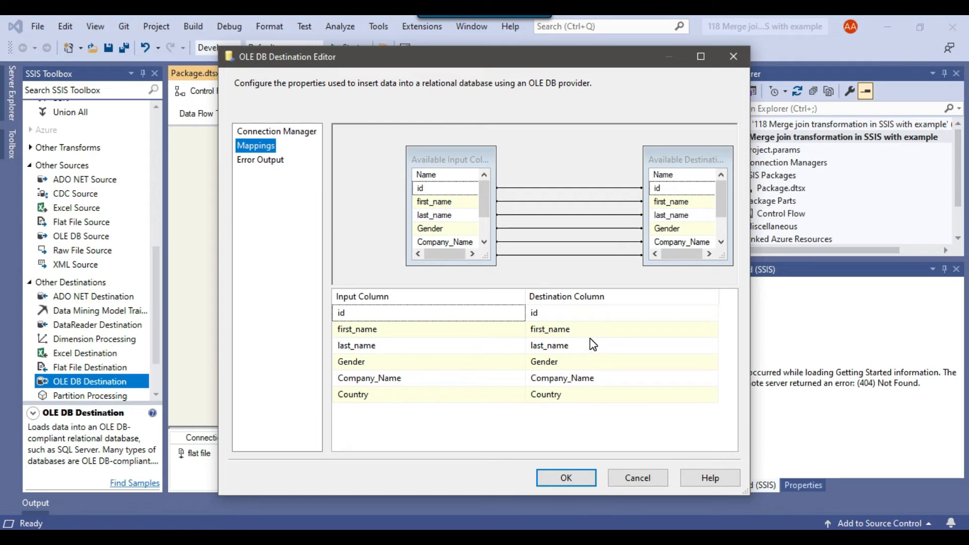
pyautogui.click(567, 478)
# Look over the two destination branches of the data flow and run the package
pyautogui.click(397, 403)
pyautogui.scroll(3, 412, 365)
pyautogui.scroll(-3, 414, 371)
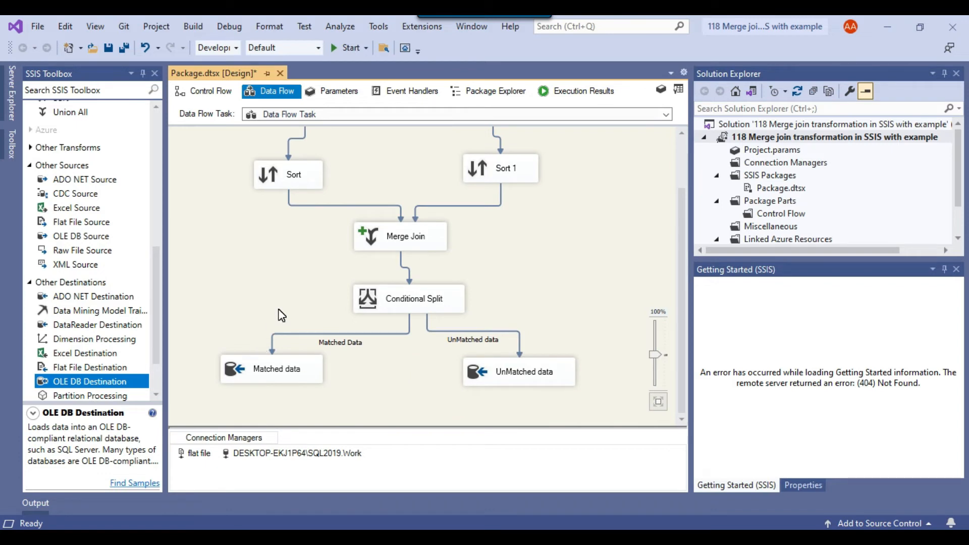
pyautogui.moveTo(202, 320); pyautogui.dragTo(375, 407)
pyautogui.moveTo(603, 317); pyautogui.dragTo(455, 407)
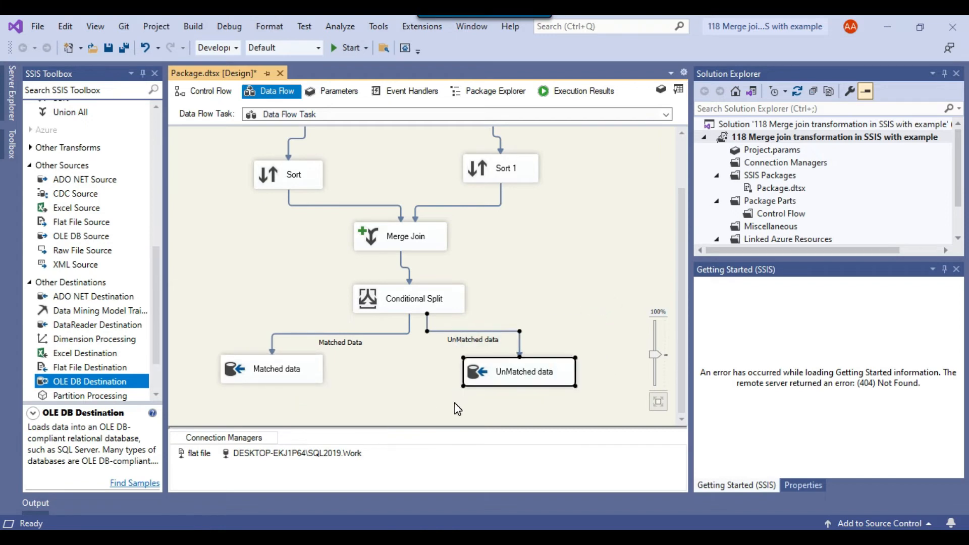
pyautogui.click(258, 370)
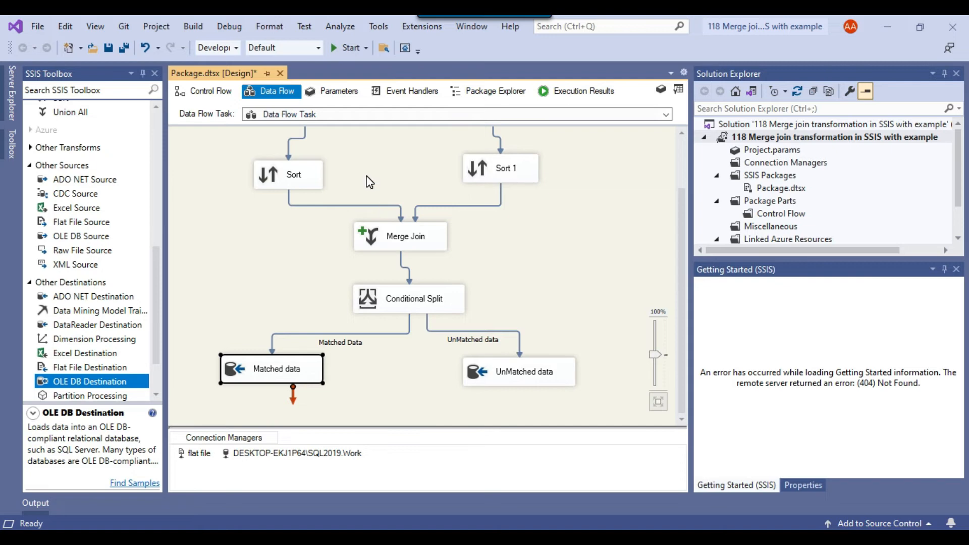
pyautogui.click(348, 49)
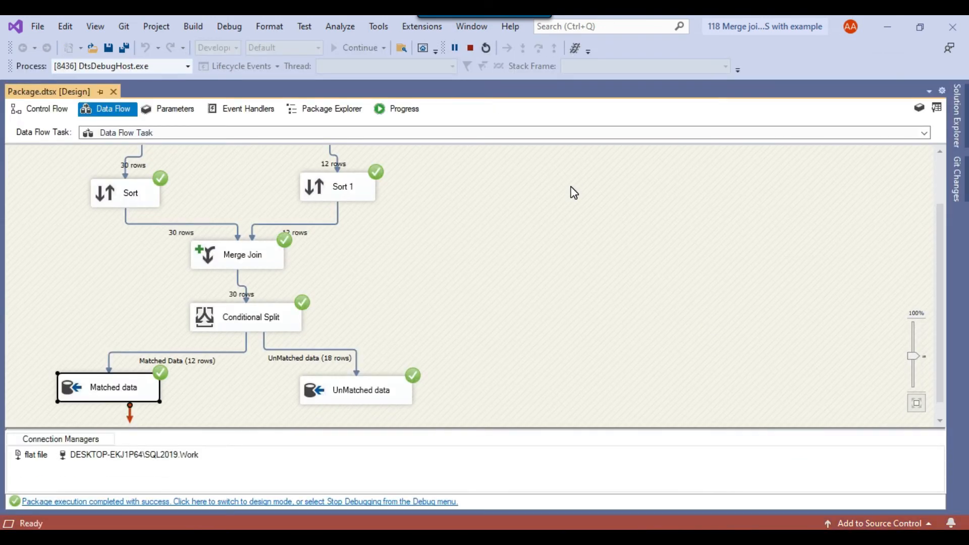
# Examine the row counts passing from both sources through the Merge Join and Conditional Split to the two destinations
pyautogui.scroll(3, 565, 201)
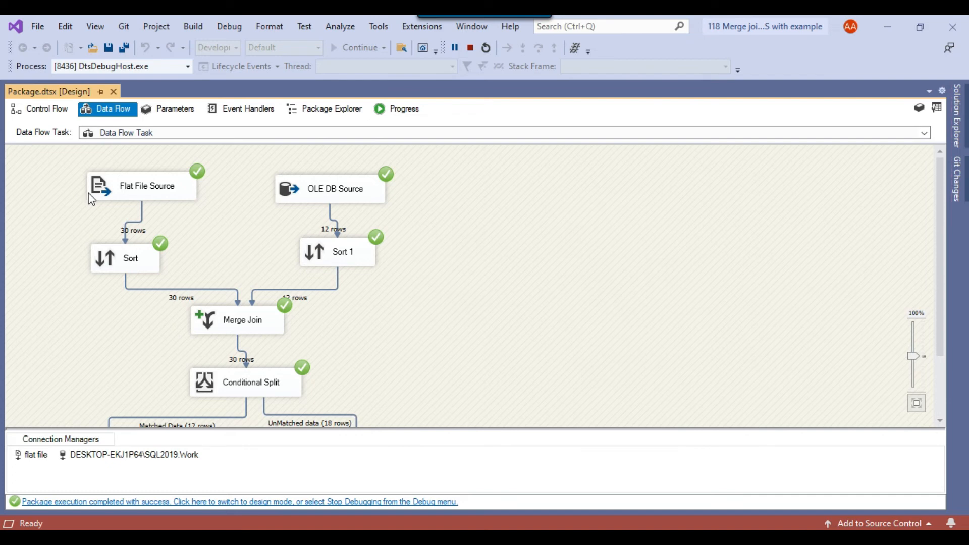
pyautogui.click(124, 187)
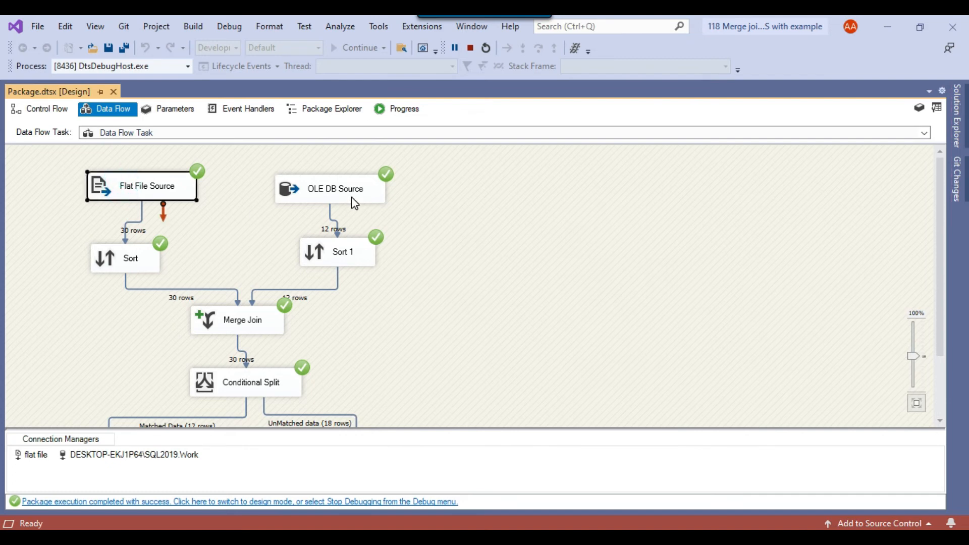
pyautogui.click(352, 199)
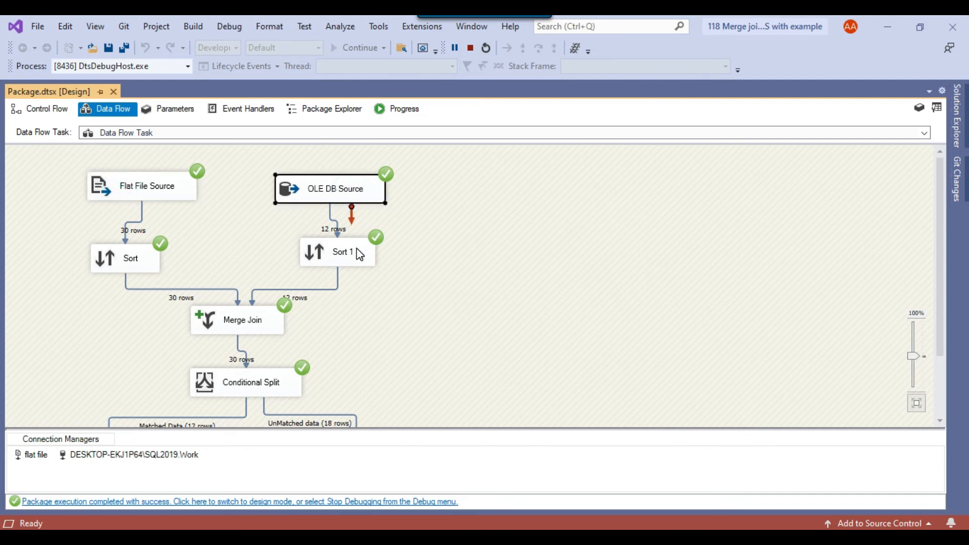
pyautogui.scroll(-2, 359, 252)
pyautogui.click(241, 284)
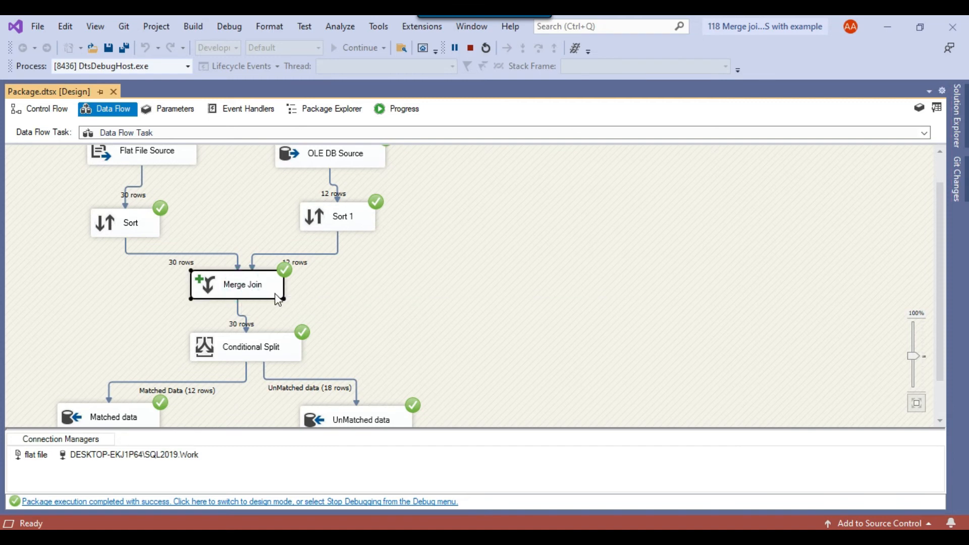
pyautogui.scroll(-3, 302, 281)
pyautogui.click(120, 381)
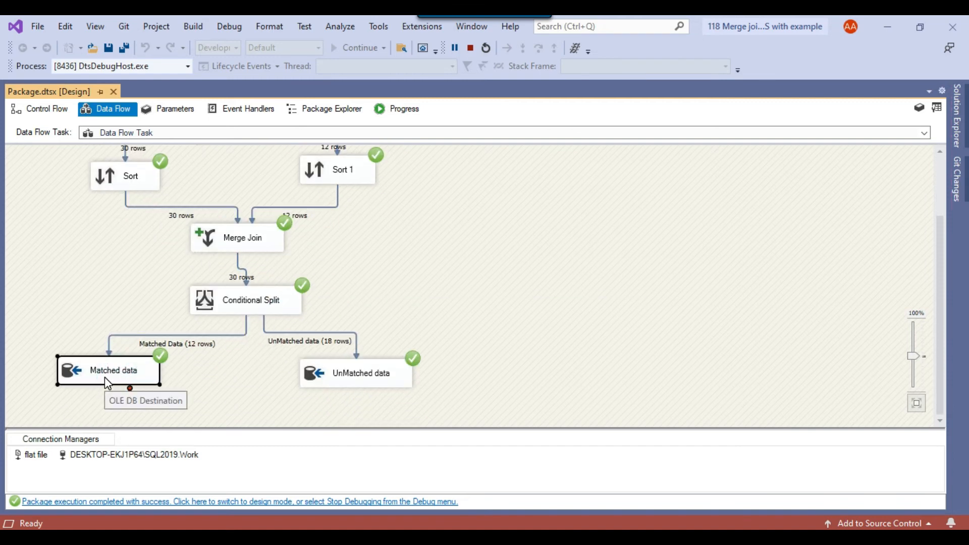
pyautogui.click(369, 375)
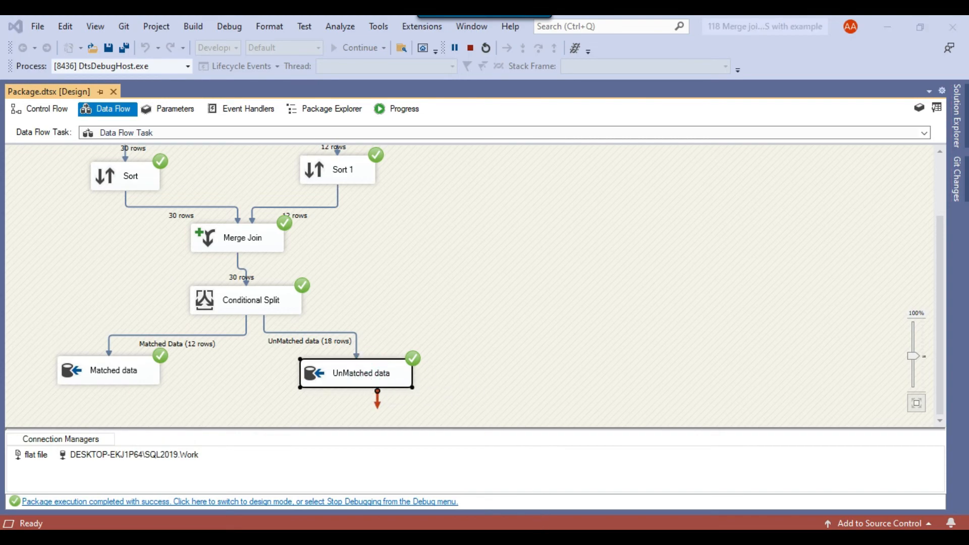
# Switch to SQL Server Management Studio, query all rows of [dbo].[MergeJoin_Matched] and check the Country column and the remaining columns
pyautogui.hotkey('alt', 'Tab')
pyautogui.click(474, 176)
pyautogui.moveTo(470, 137); pyautogui.dragTo(219, 134)
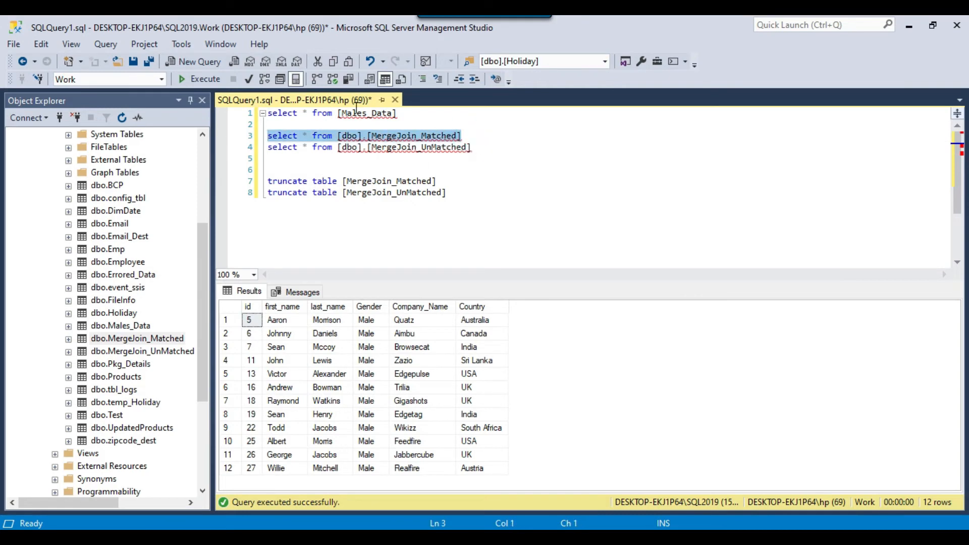
pyautogui.click(208, 81)
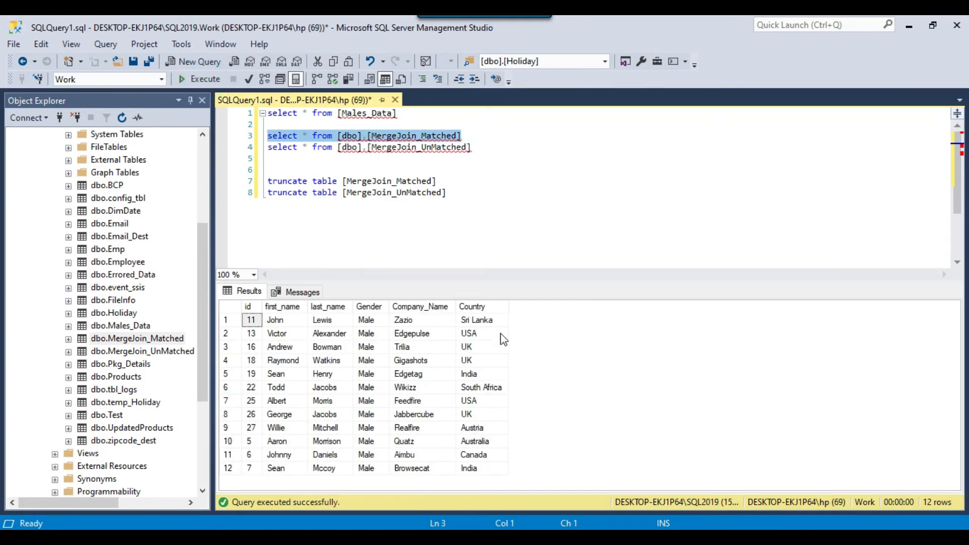
pyautogui.click(501, 321)
pyautogui.click(495, 306)
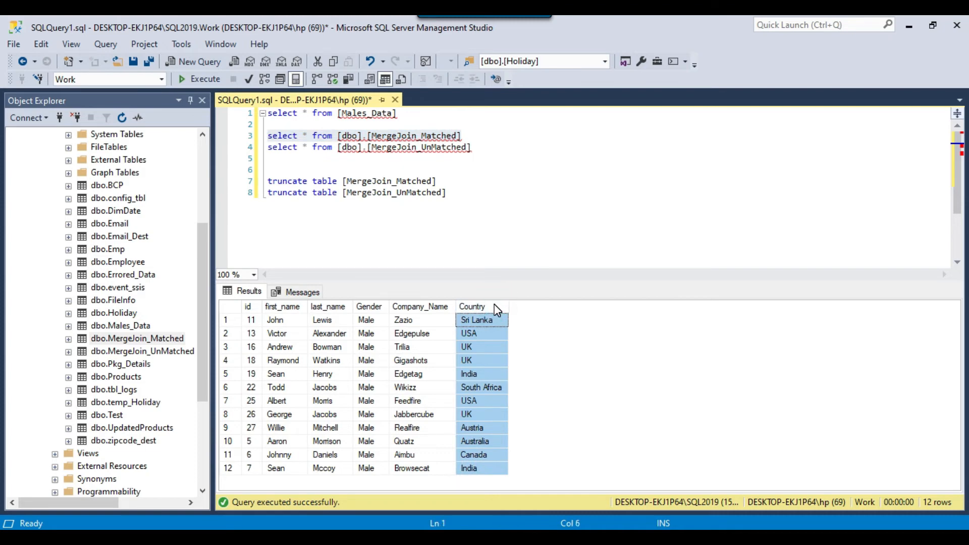
pyautogui.moveTo(255, 320); pyautogui.dragTo(417, 471)
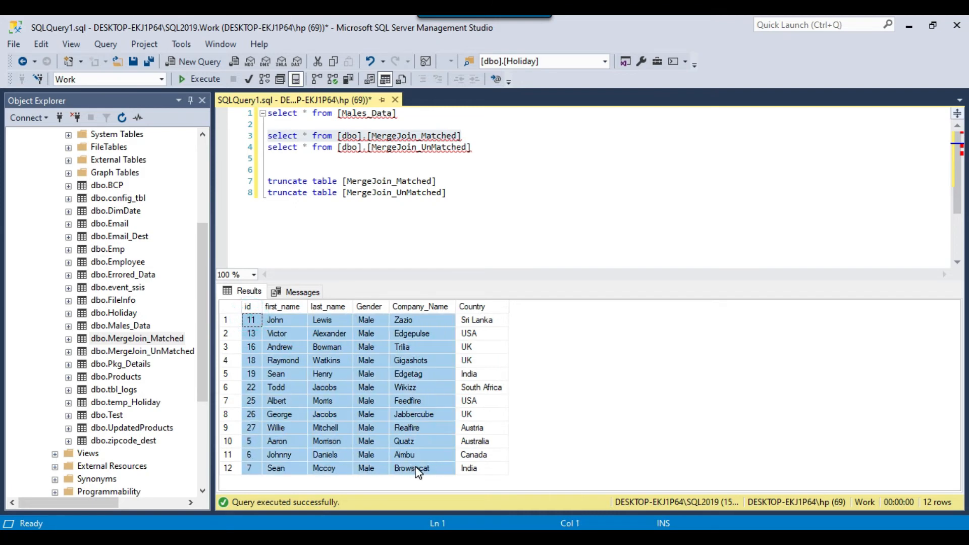
# Query all rows of [dbo].[MergeJoin_UnMatched] and review the Country values throughout the results
pyautogui.moveTo(487, 147); pyautogui.dragTo(267, 148)
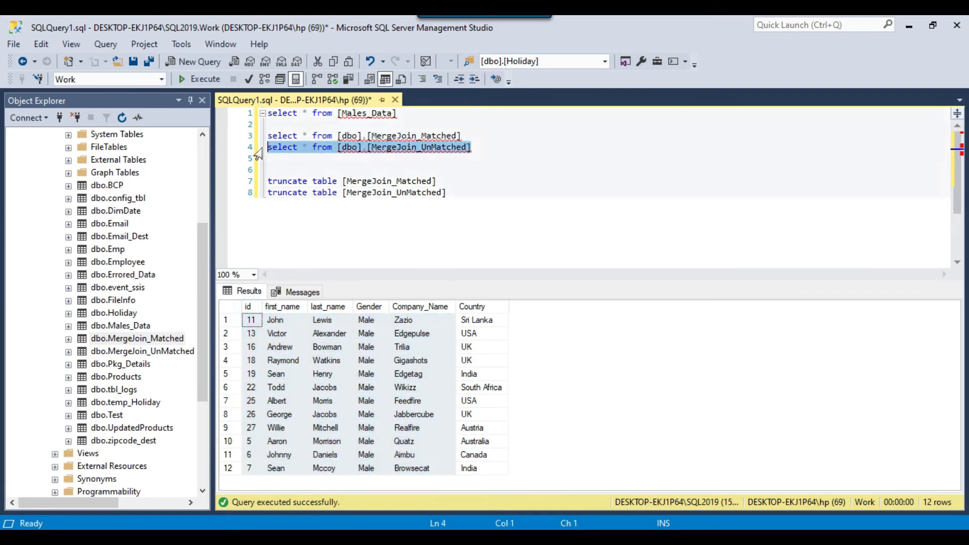
pyautogui.click(196, 81)
pyautogui.click(475, 334)
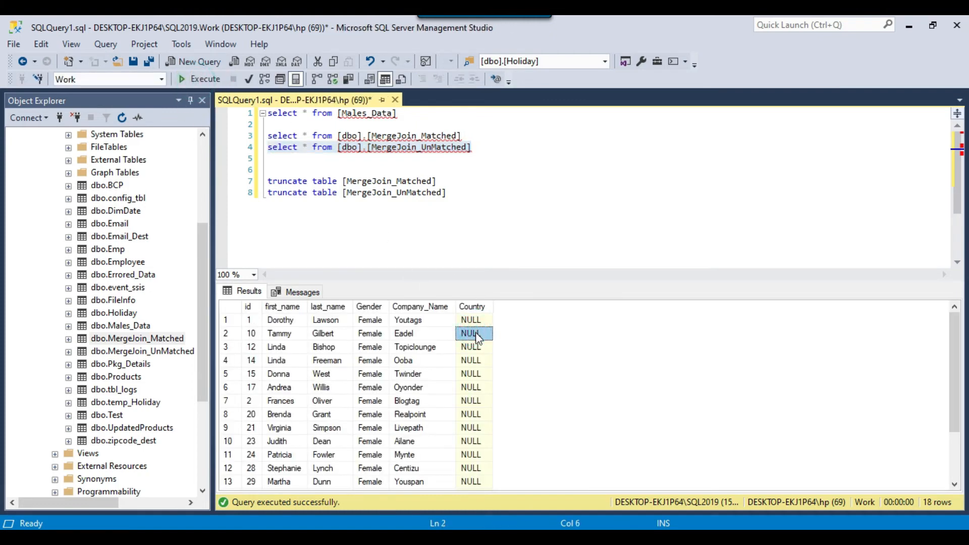
pyautogui.scroll(-2, 479, 341)
pyautogui.moveTo(492, 308); pyautogui.dragTo(536, 305)
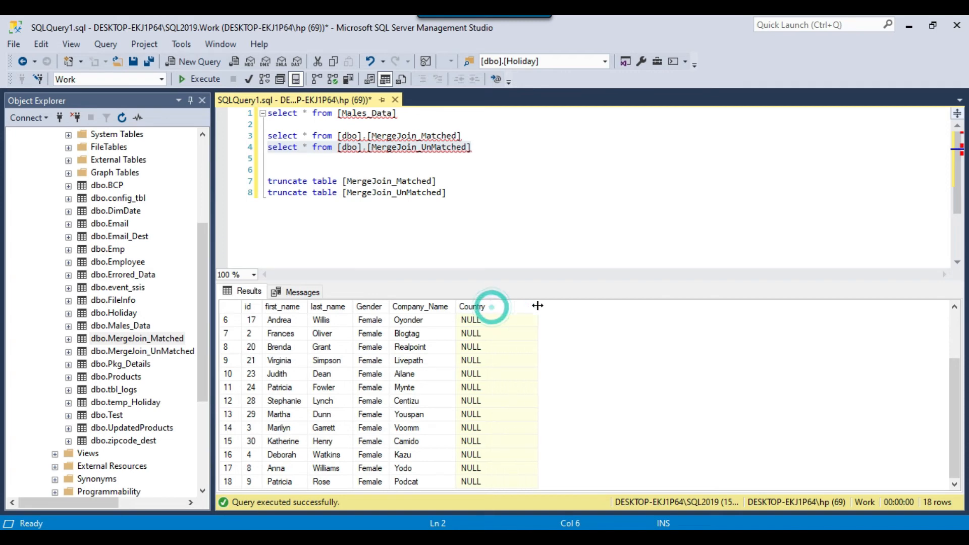
pyautogui.click(513, 346)
pyautogui.scroll(2, 520, 360)
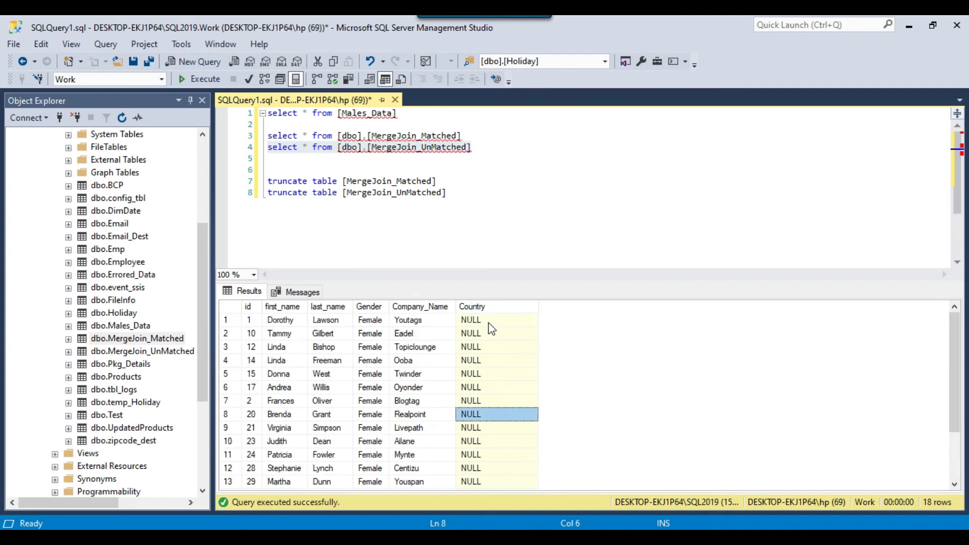
pyautogui.click(482, 307)
pyautogui.click(498, 390)
pyautogui.moveTo(501, 333); pyautogui.dragTo(498, 427)
pyautogui.click(498, 426)
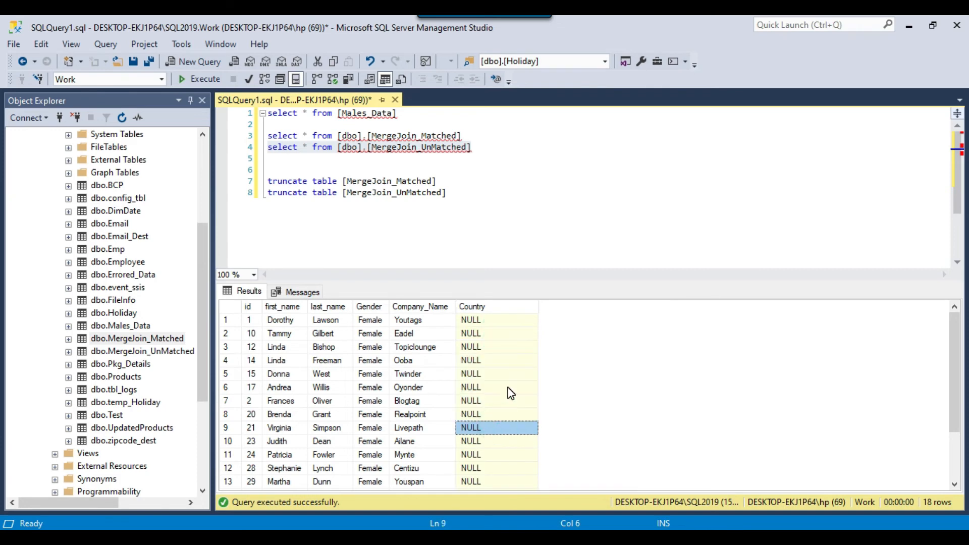
pyautogui.scroll(-2, 511, 394)
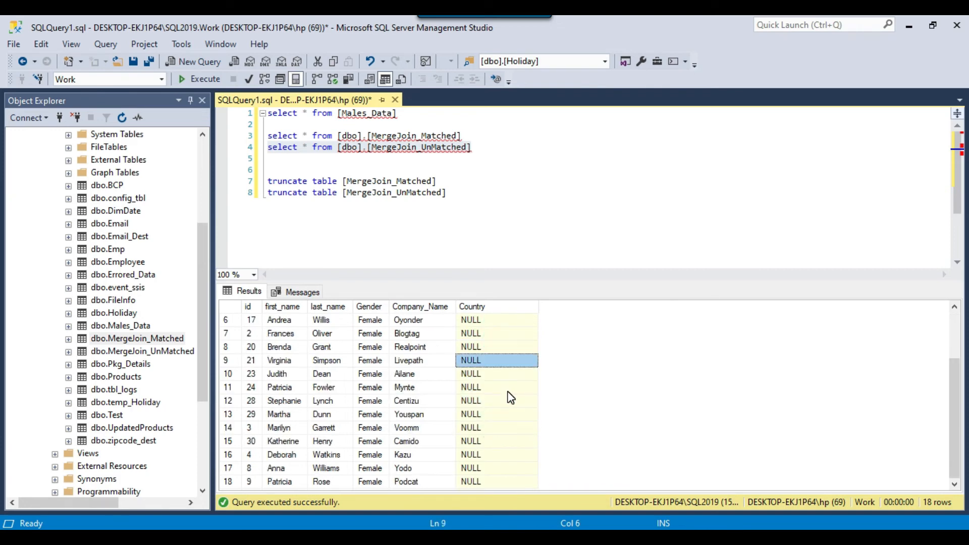
# Truncate the MergeJoin_Matched and MergeJoin_UnMatched tables and switch back to Visual Studio
pyautogui.moveTo(457, 209); pyautogui.dragTo(268, 170)
pyautogui.click(200, 79)
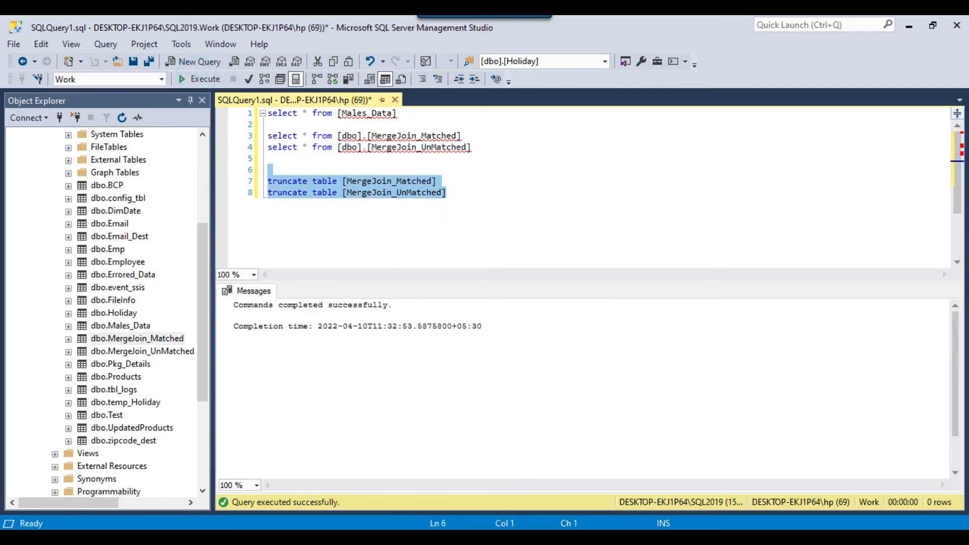
pyautogui.hotkey('alt', 'Tab')
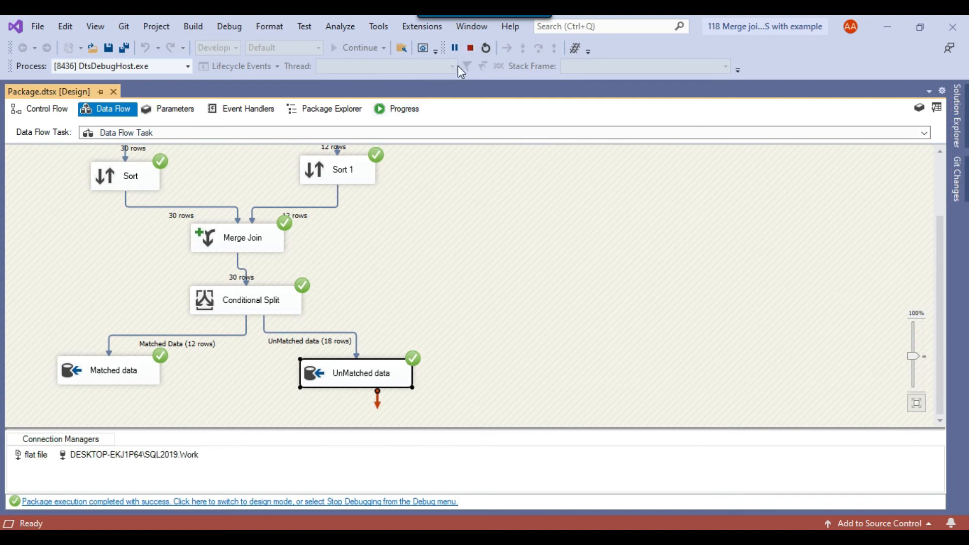
# Stop debugging the package and delete the UnMatched data path between the Conditional Split and the UnMatched data destination
pyautogui.click(471, 48)
pyautogui.moveTo(534, 374)
pyautogui.mouseDown()
pyautogui.moveTo(522, 399)
pyautogui.moveTo(518, 373)
pyautogui.mouseUp()
pyautogui.click(519, 364)
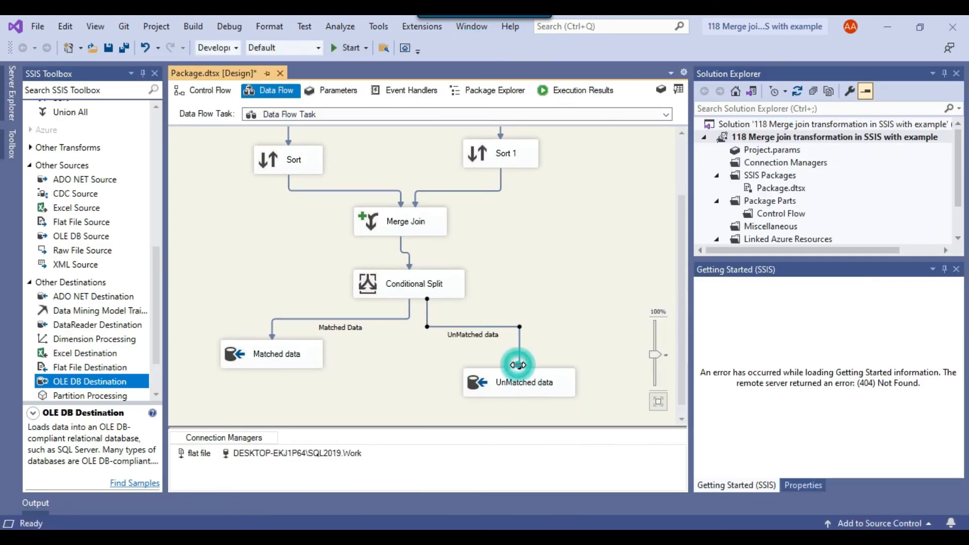
pyautogui.press('Delete')
# Add a Derived Column transformation above the UnMatched data destination and connect the Conditional Split's UnMatched data output to it
pyautogui.scroll(6, 111, 233)
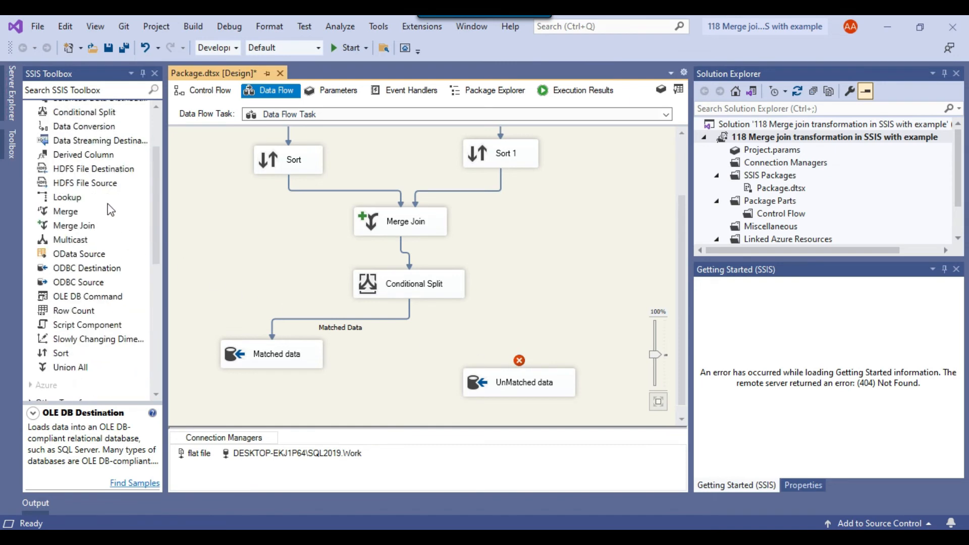
pyautogui.moveTo(101, 155); pyautogui.dragTo(472, 325)
pyautogui.click(411, 285)
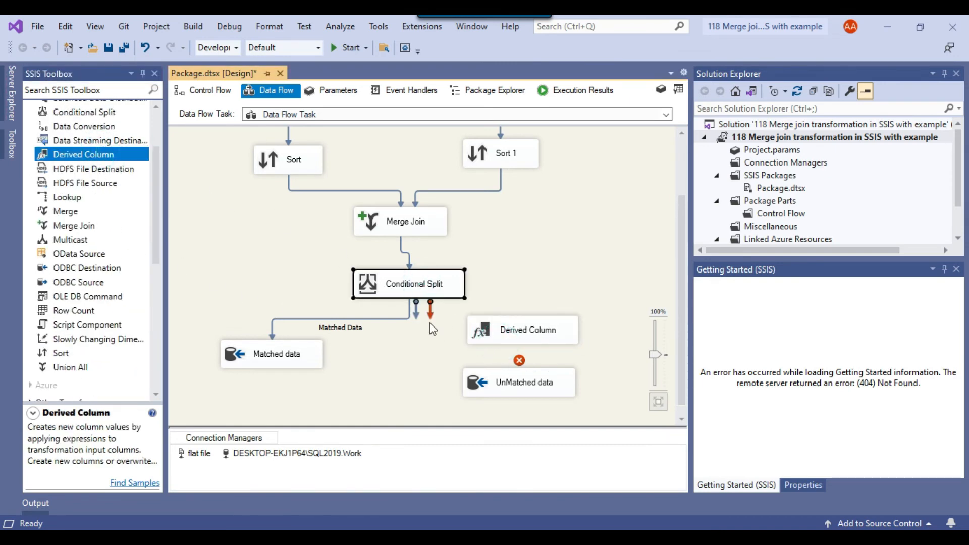
pyautogui.moveTo(416, 310); pyautogui.dragTo(510, 331)
pyautogui.scroll(3, 535, 394)
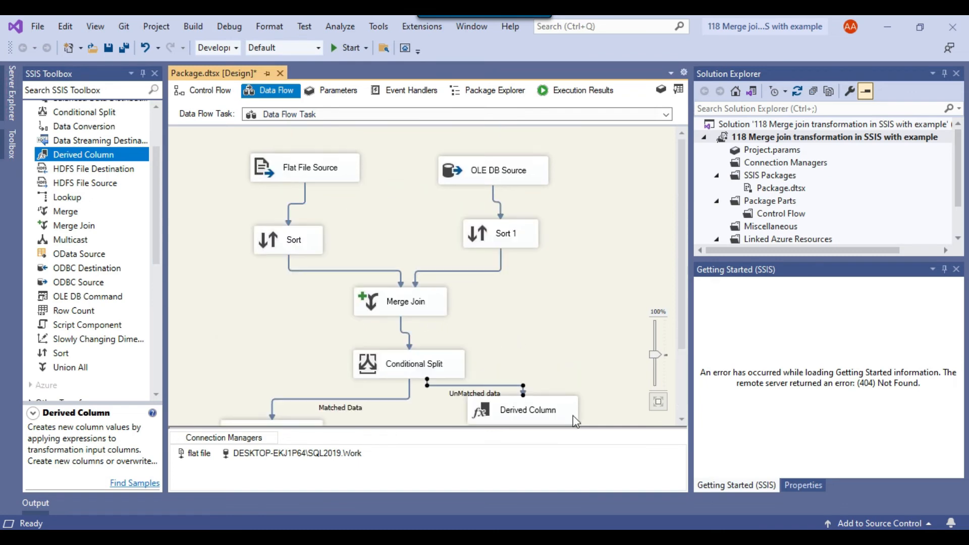
pyautogui.scroll(-3, 505, 368)
# Open the Derived Column transformation for editing and set its first derived column to Replace 'Country'
pyautogui.click(533, 331)
pyautogui.rightClick(536, 325)
pyautogui.click(569, 328)
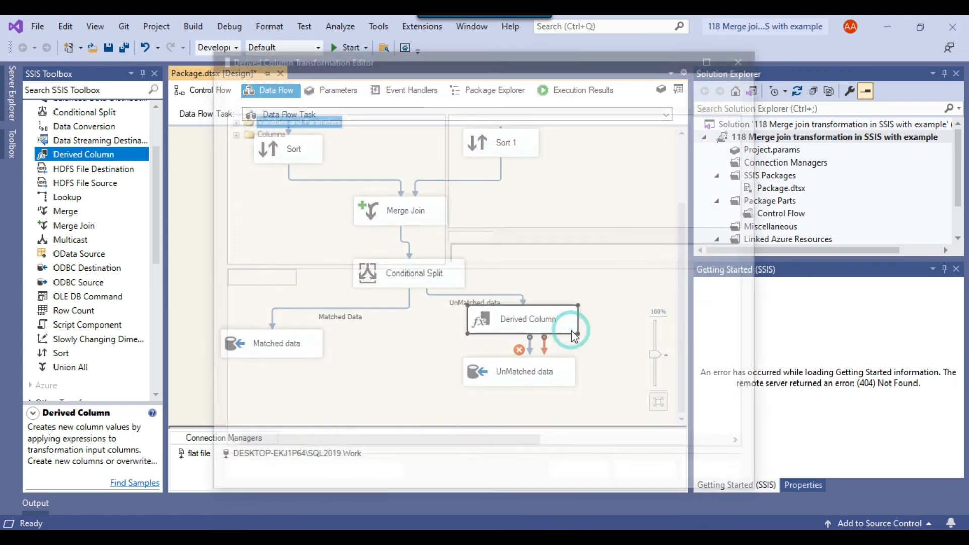
pyautogui.click(400, 299)
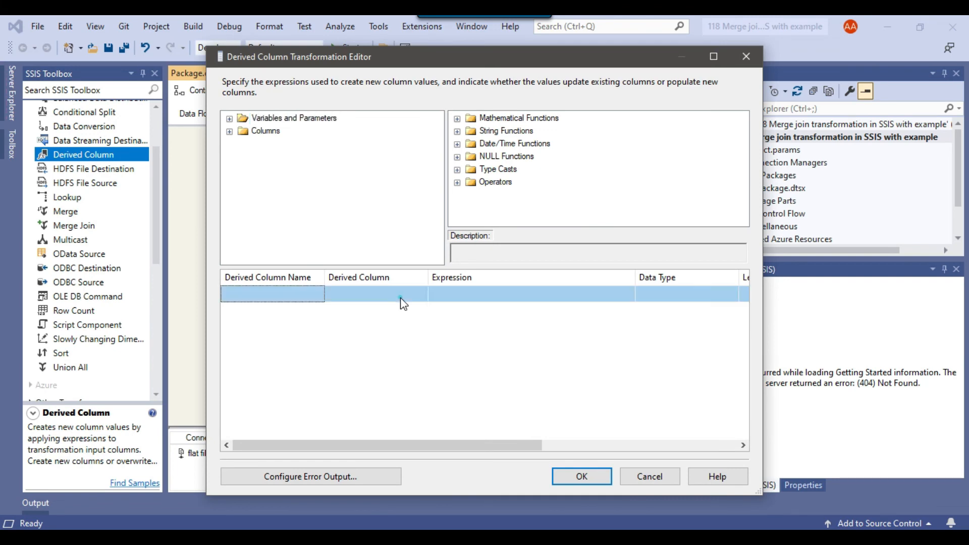
pyautogui.click(400, 298)
pyautogui.click(378, 386)
pyautogui.click(487, 305)
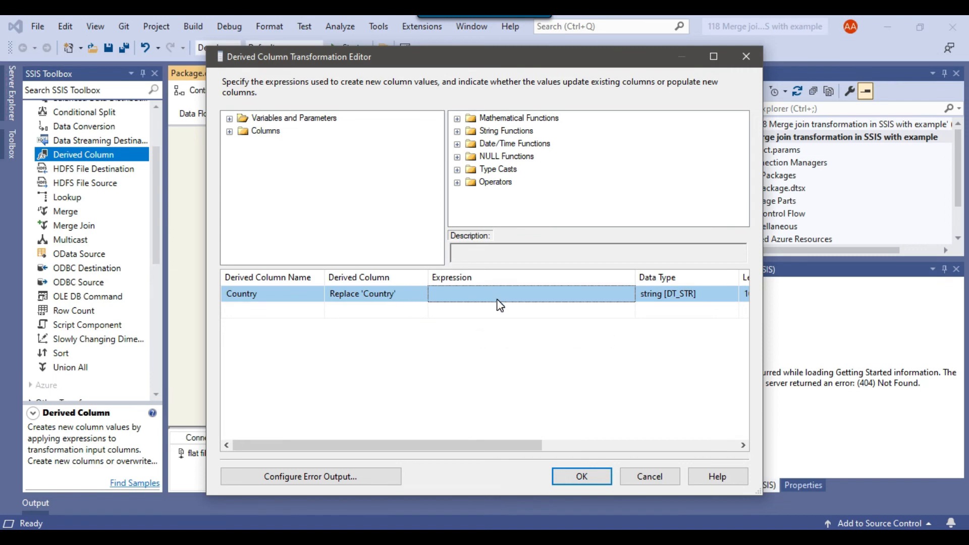
pyautogui.moveTo(416, 54); pyautogui.dragTo(789, 86)
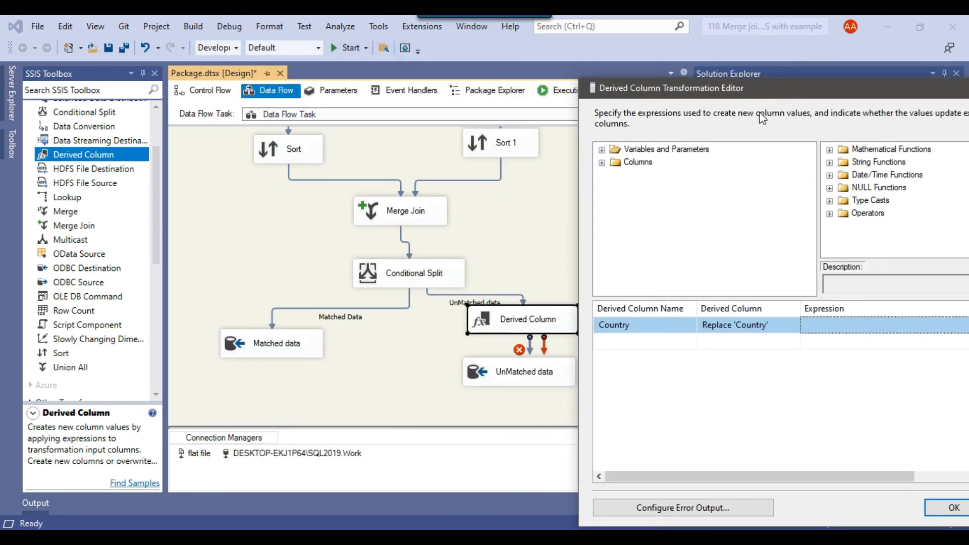
pyautogui.moveTo(744, 89); pyautogui.dragTo(354, 53)
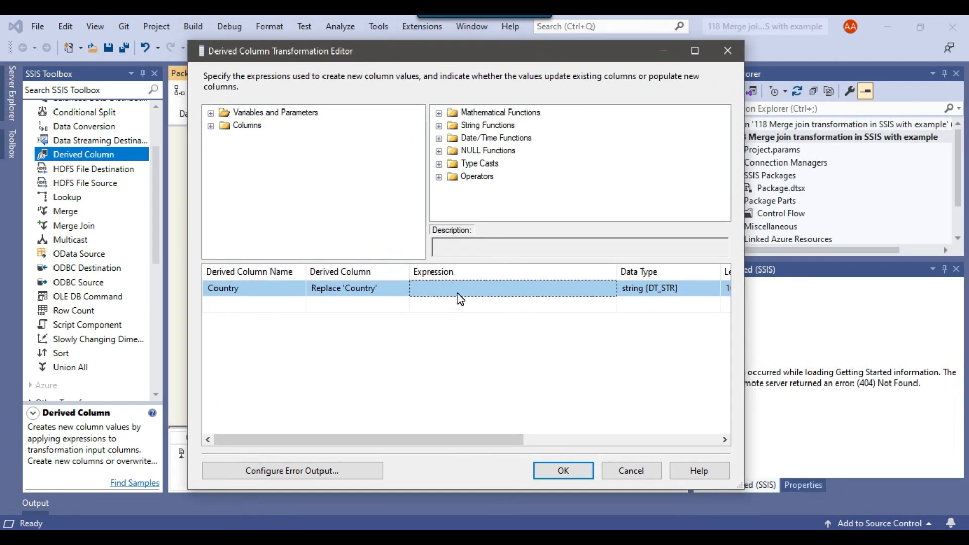
# Try an empty string "" as the expression for the replaced Country column, and clear the expression again
pyautogui.write('""')
pyautogui.press('Return')
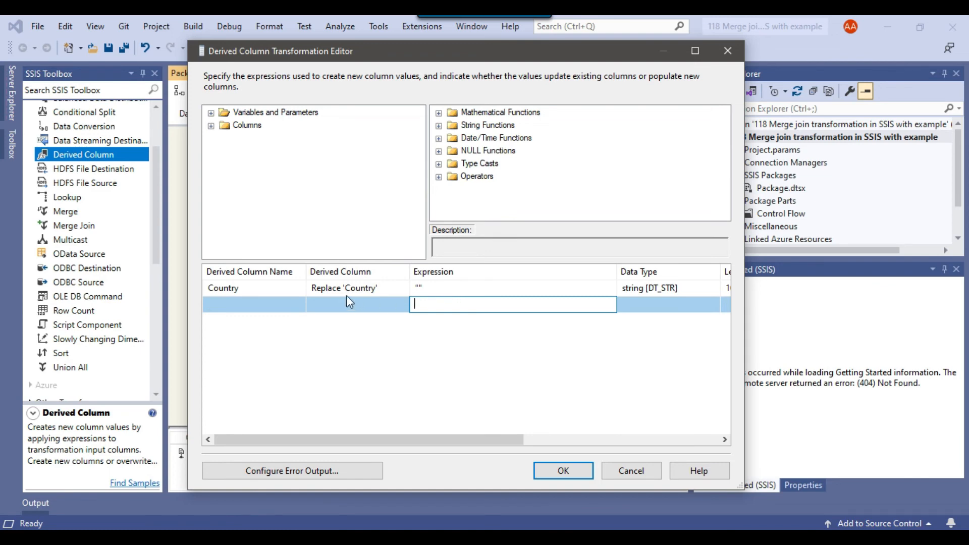
pyautogui.click(464, 287)
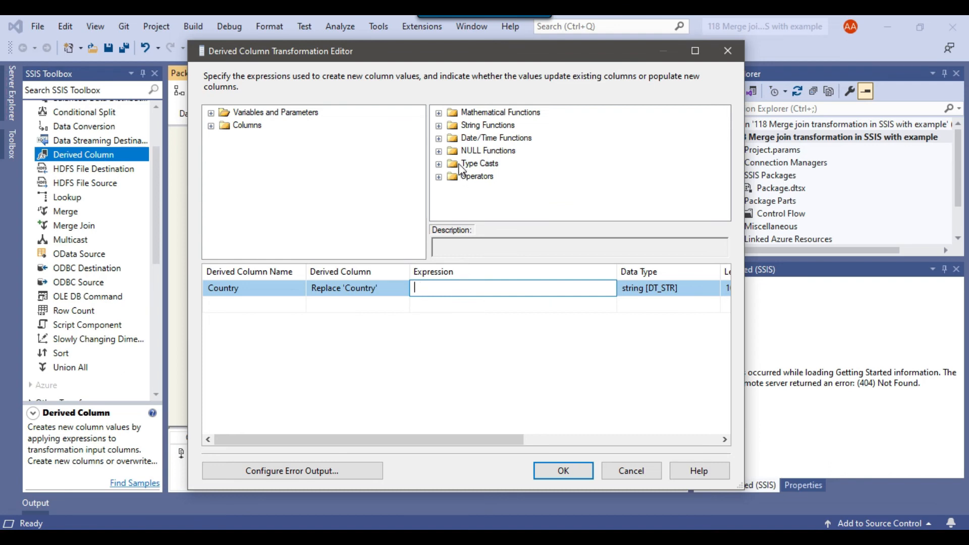
# Insert the REPLACENULL function as the Country row's expression, with the [Country] column as its first argument
pyautogui.click(439, 150)
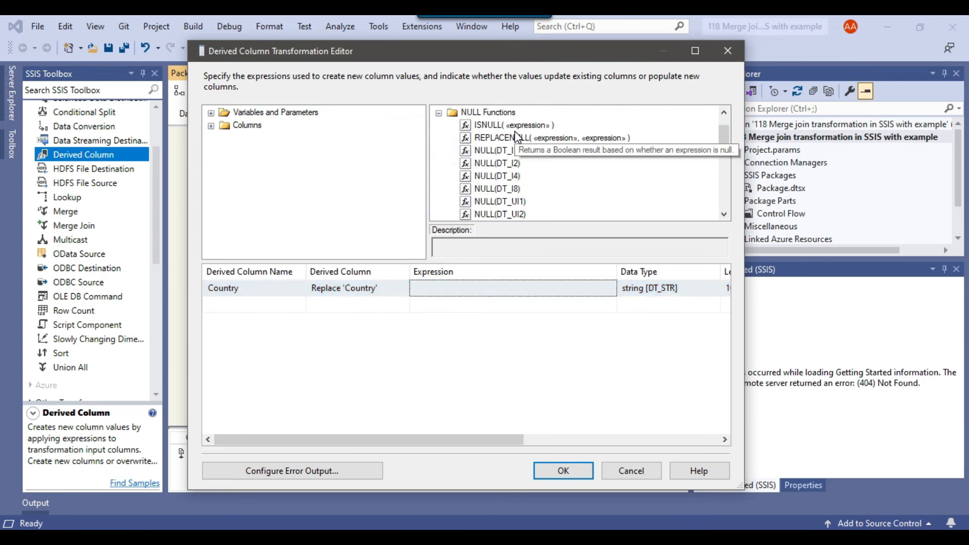
pyautogui.moveTo(518, 140); pyautogui.dragTo(477, 289)
pyautogui.doubleClick(474, 288)
pyautogui.press('Delete')
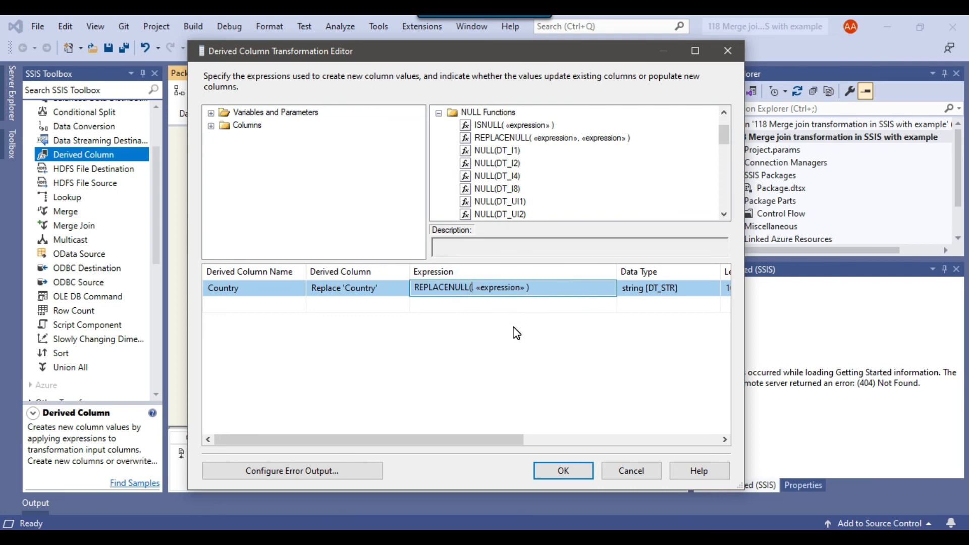
pyautogui.click(211, 126)
pyautogui.moveTo(259, 201); pyautogui.dragTo(471, 289)
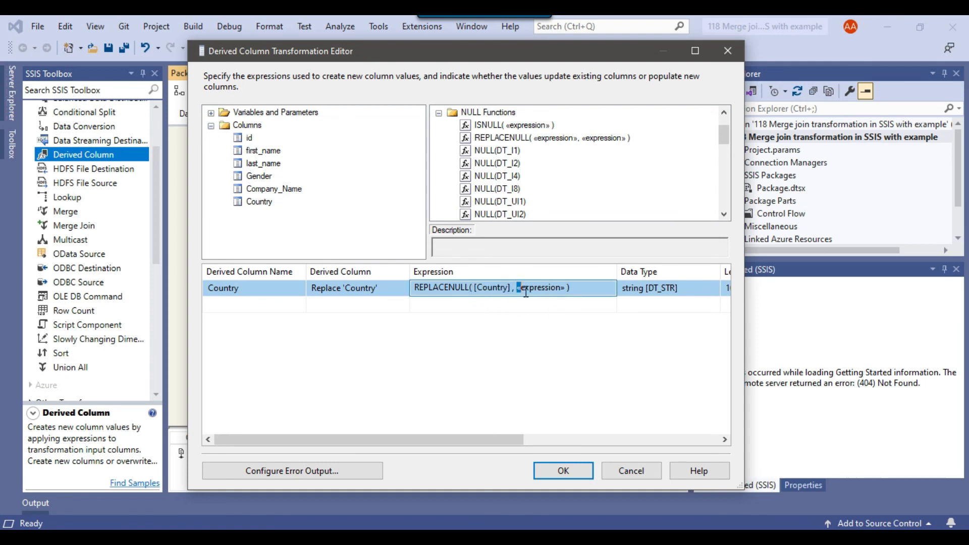
# Complete the expression as REPLACENULL( [Country] ,"" ) with an empty string as the replacement value, and confirm the Derived Column settings
pyautogui.moveTo(515, 289); pyautogui.dragTo(563, 288)
pyautogui.write('"')
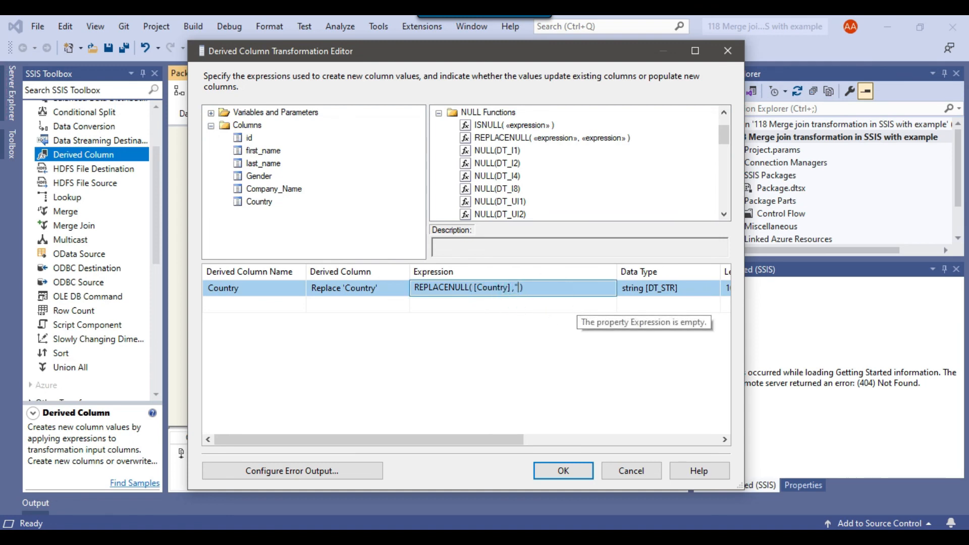
pyautogui.click(578, 304)
pyautogui.click(474, 289)
pyautogui.click(438, 303)
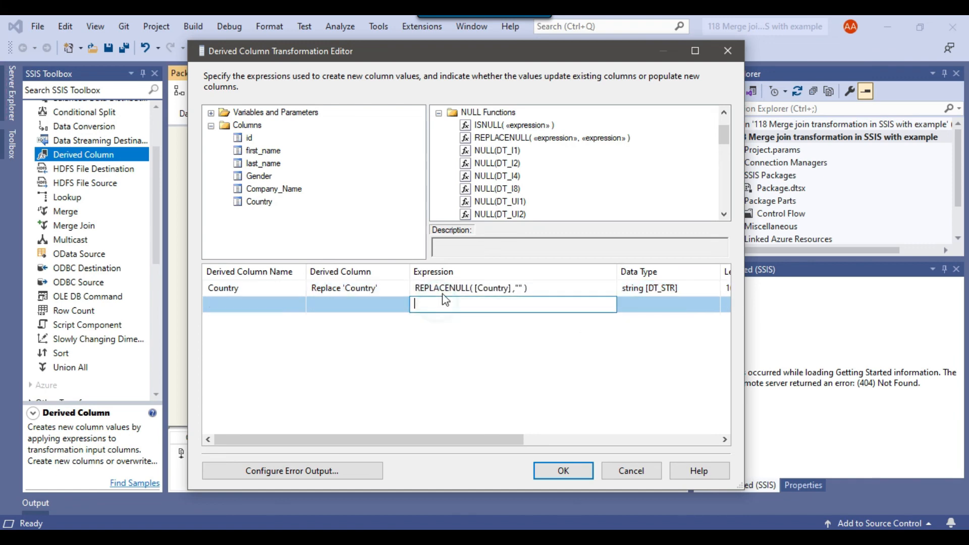
pyautogui.click(478, 292)
pyautogui.moveTo(473, 287); pyautogui.dragTo(513, 288)
pyautogui.click(520, 288)
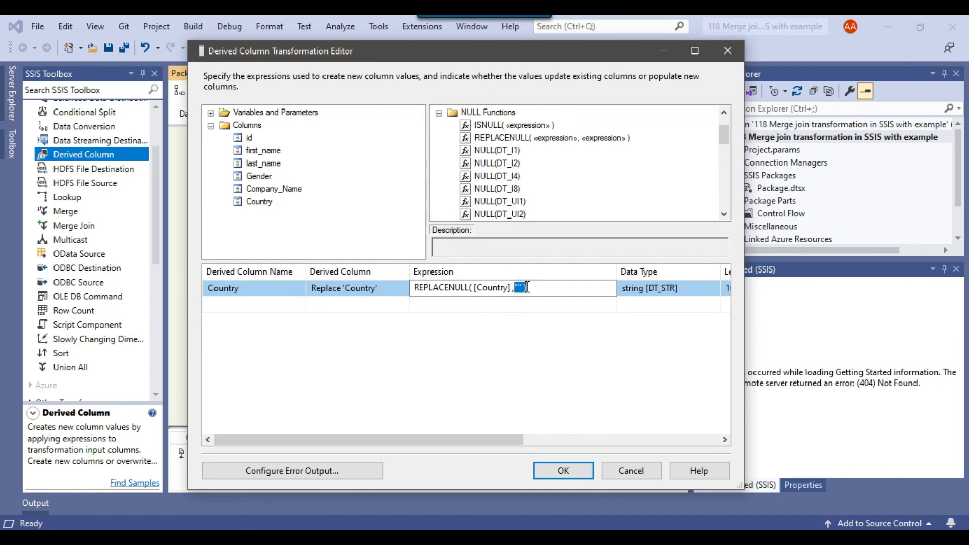
pyautogui.click(566, 471)
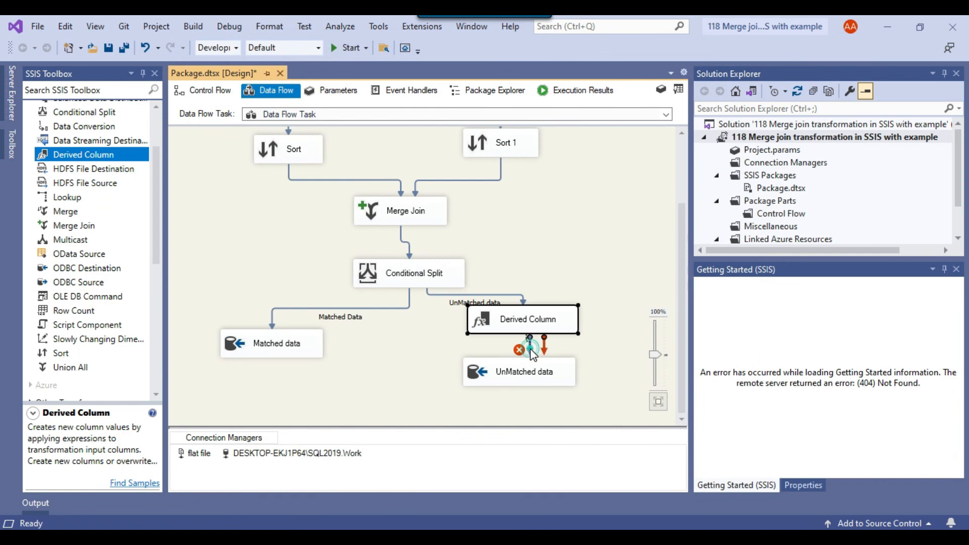
# Connect the Derived Column output to the UnMatched data destination
pyautogui.moveTo(523, 363); pyautogui.dragTo(514, 371)
pyautogui.scroll(3, 514, 374)
pyautogui.scroll(-3, 561, 345)
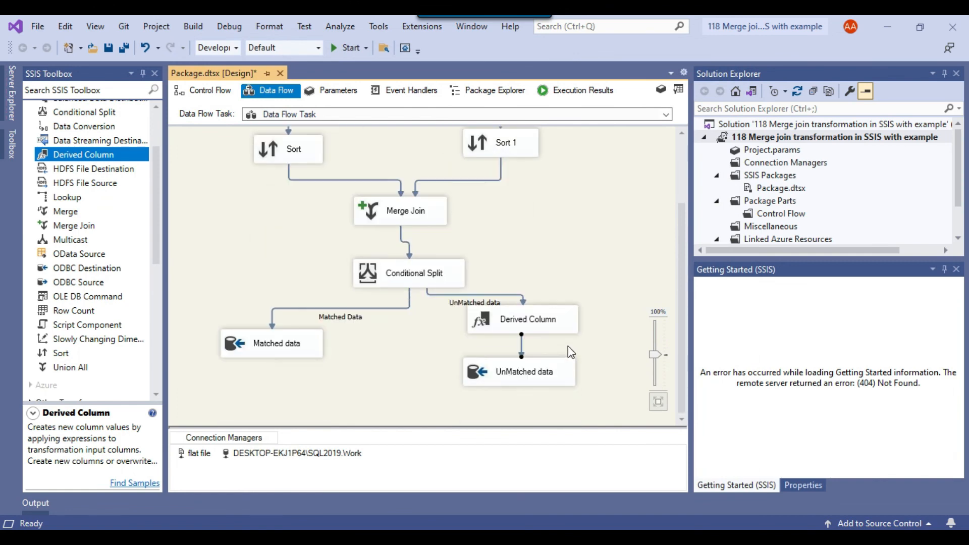
# Query MergeJoin_Matched and MergeJoin_UnMatched together in SQL Server Management Studio, and switch back to Visual Studio to run the package
pyautogui.hotkey('alt', 'Tab')
pyautogui.moveTo(498, 158); pyautogui.dragTo(238, 130)
pyautogui.click(202, 78)
pyautogui.hotkey('alt', 'Tab')
pyautogui.click(337, 50)
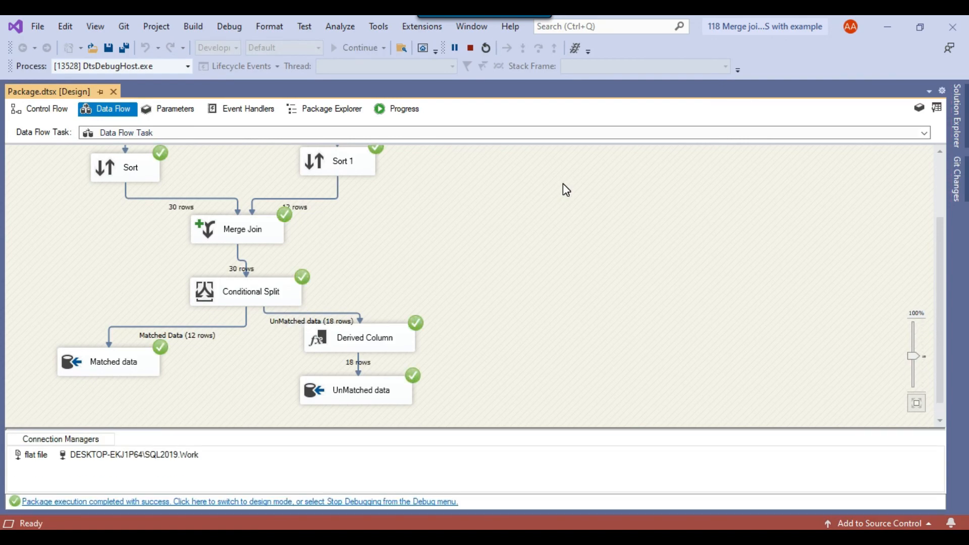
# Switch to SQL Server Management Studio, query all rows of [dbo].[MergeJoin_UnMatched] and check the Country values of the reloaded rows
pyautogui.hotkey('alt', 'Tab')
pyautogui.click(480, 168)
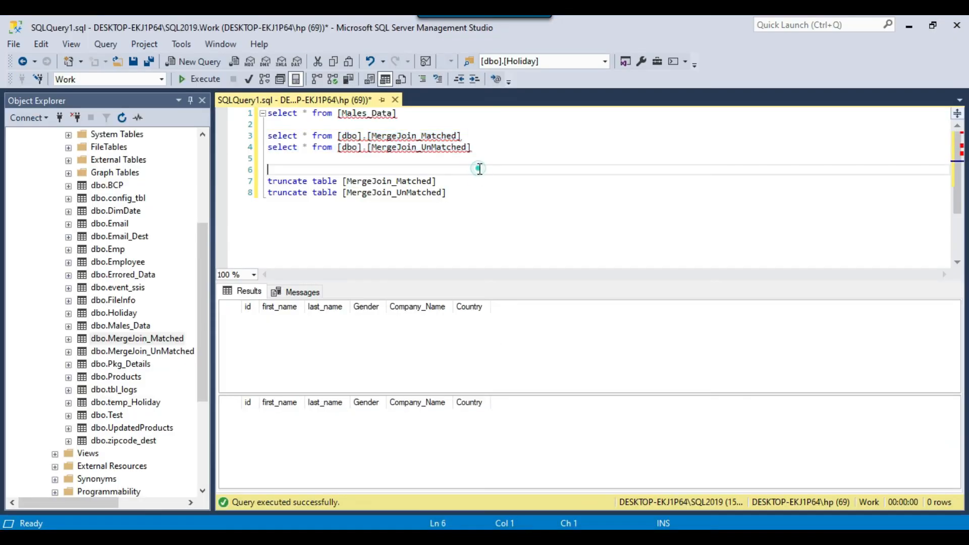
pyautogui.moveTo(472, 147); pyautogui.dragTo(268, 147)
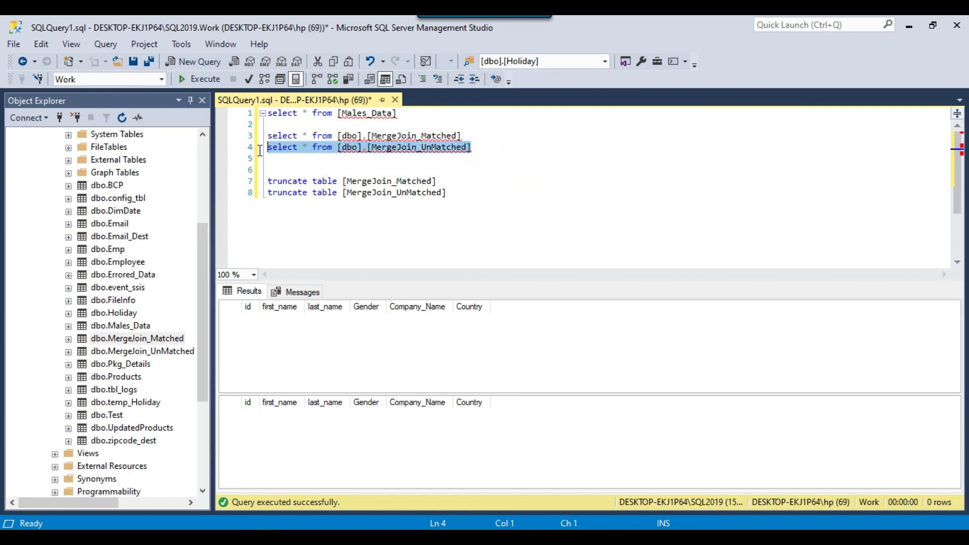
pyautogui.click(211, 80)
pyautogui.click(476, 325)
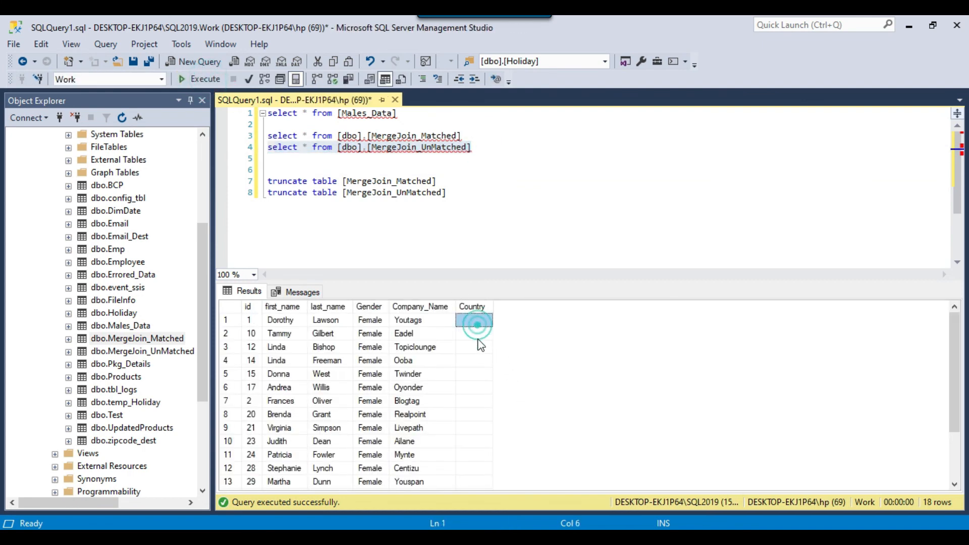
pyautogui.moveTo(478, 339); pyautogui.dragTo(477, 405)
pyautogui.click(478, 386)
pyautogui.scroll(-2, 479, 376)
pyautogui.scroll(2, 480, 371)
pyautogui.moveTo(474, 321); pyautogui.dragTo(473, 348)
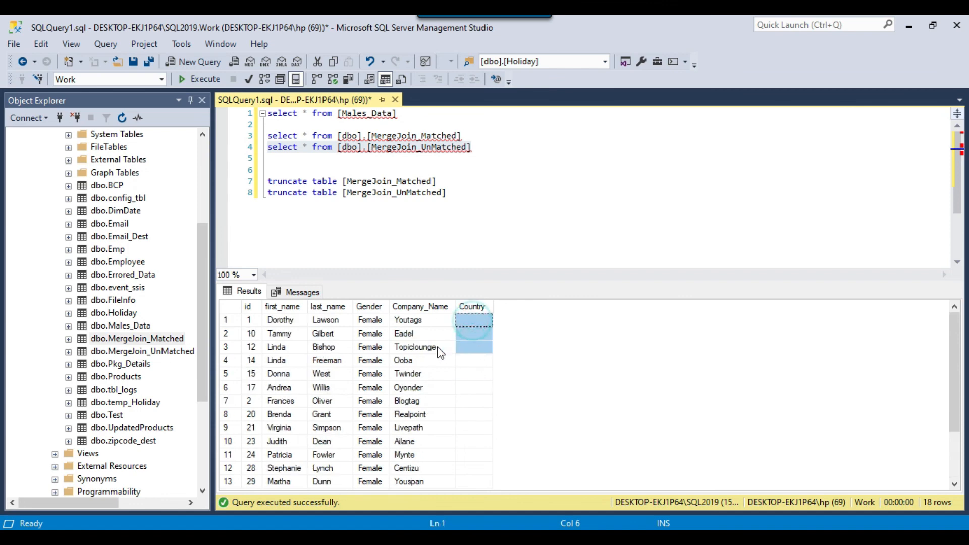
pyautogui.click(440, 351)
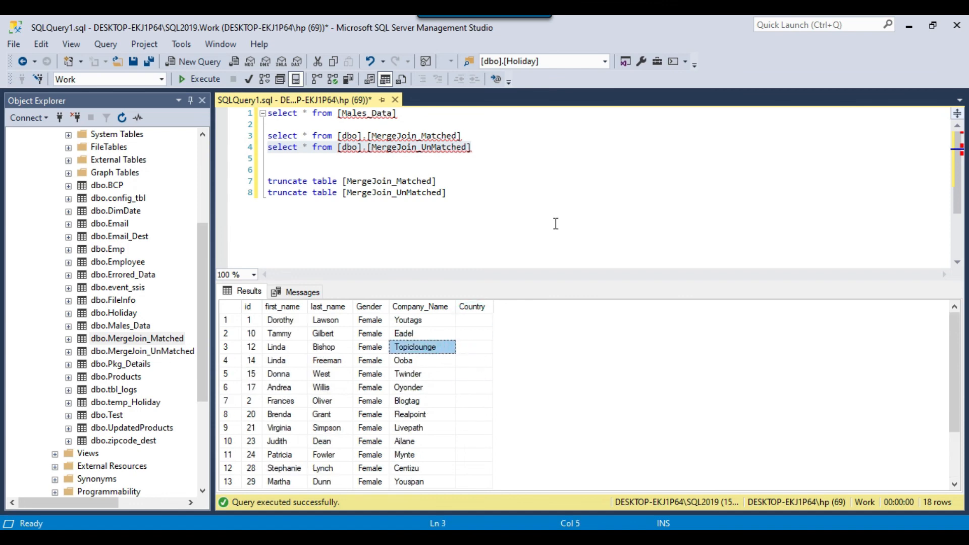